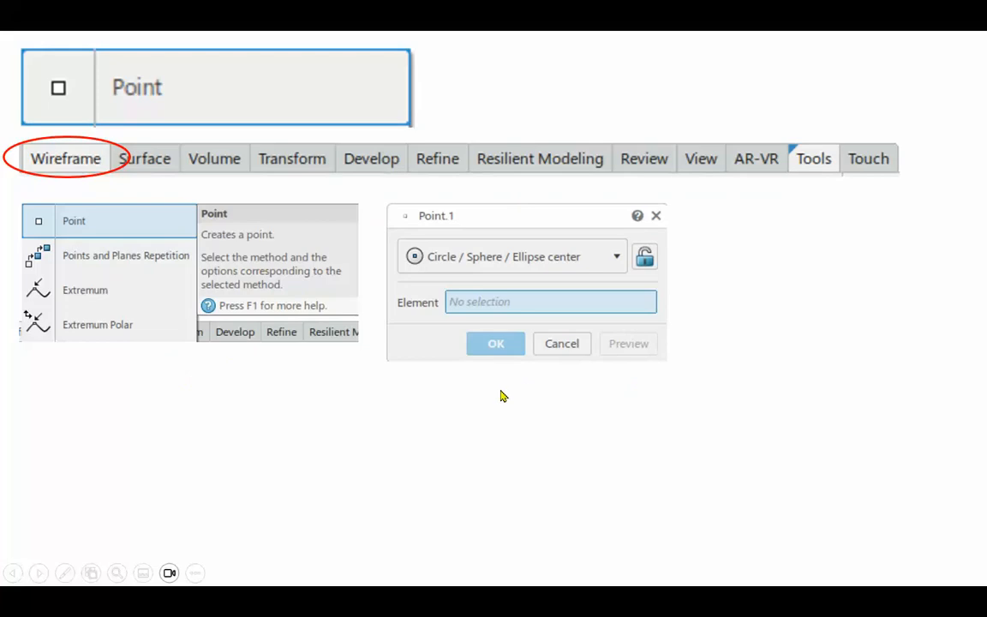
click(626, 424)
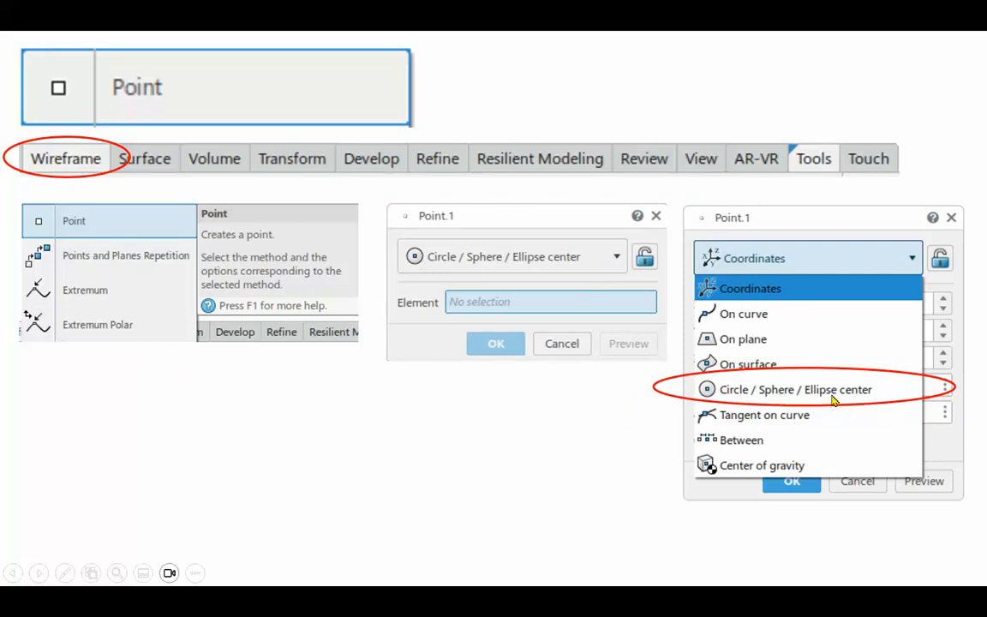
click(585, 450)
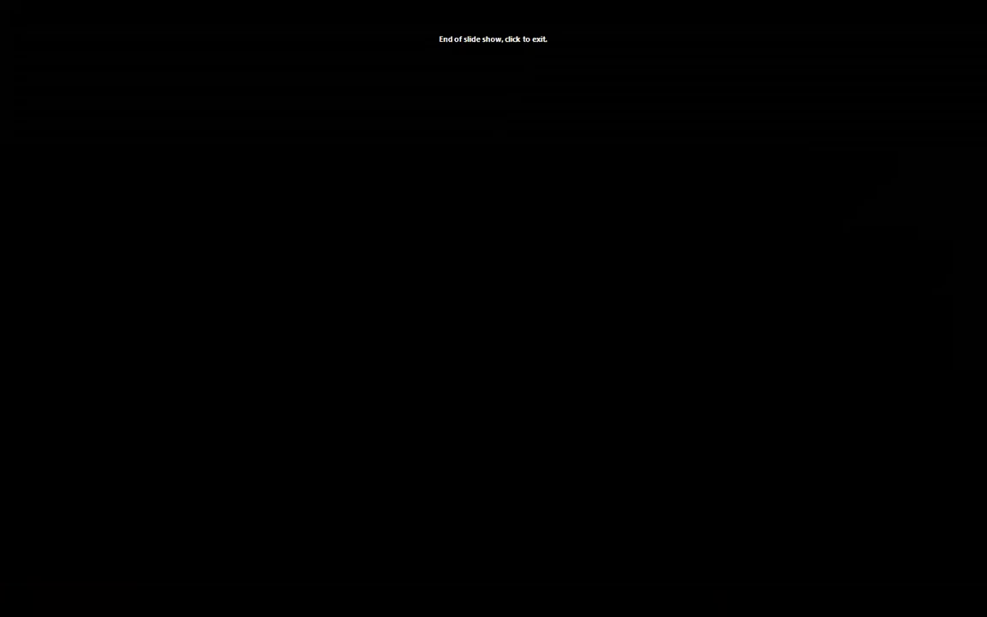
click(523, 408)
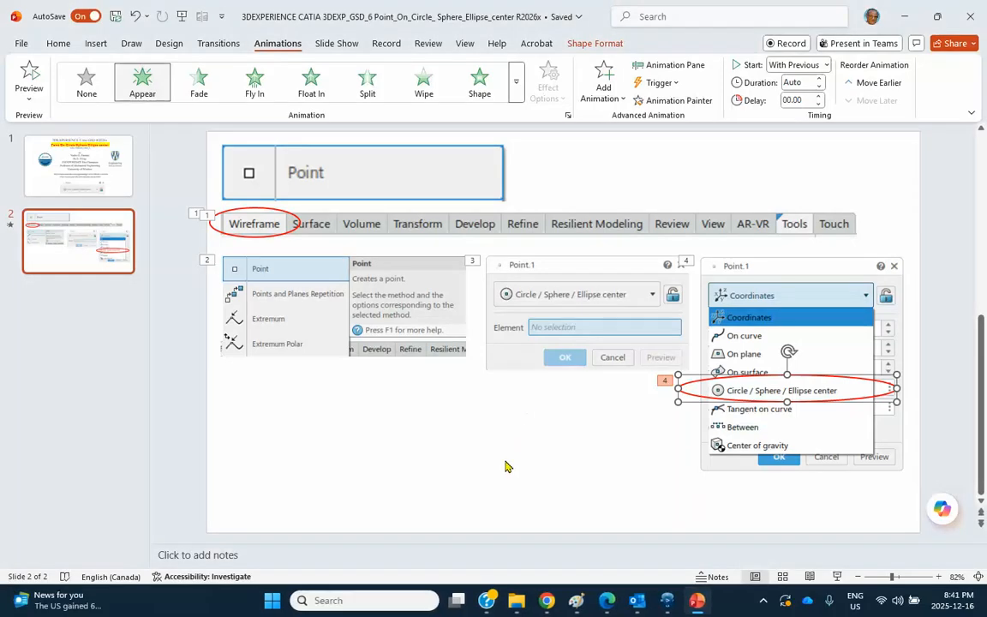
Switch to 3DEXPERIENCE and open the Generative Shape Design app with a new physical product
click(667, 601)
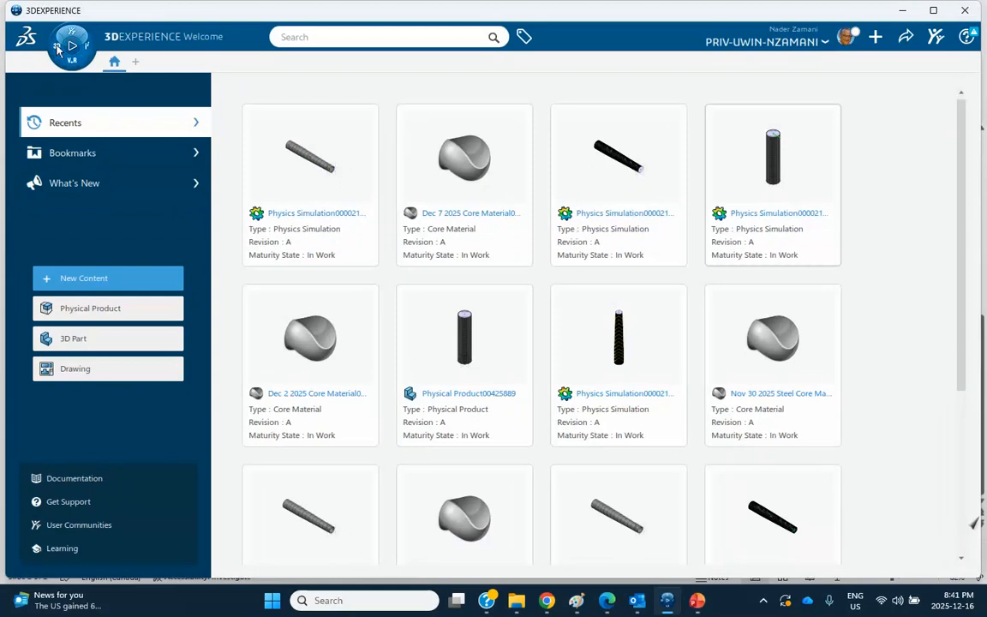
click(65, 43)
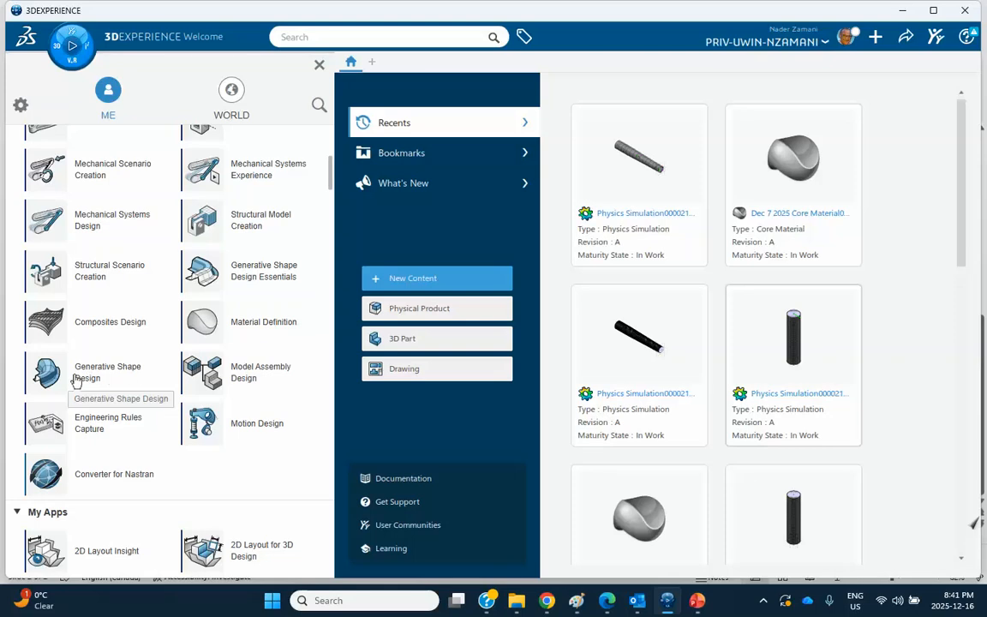
click(105, 378)
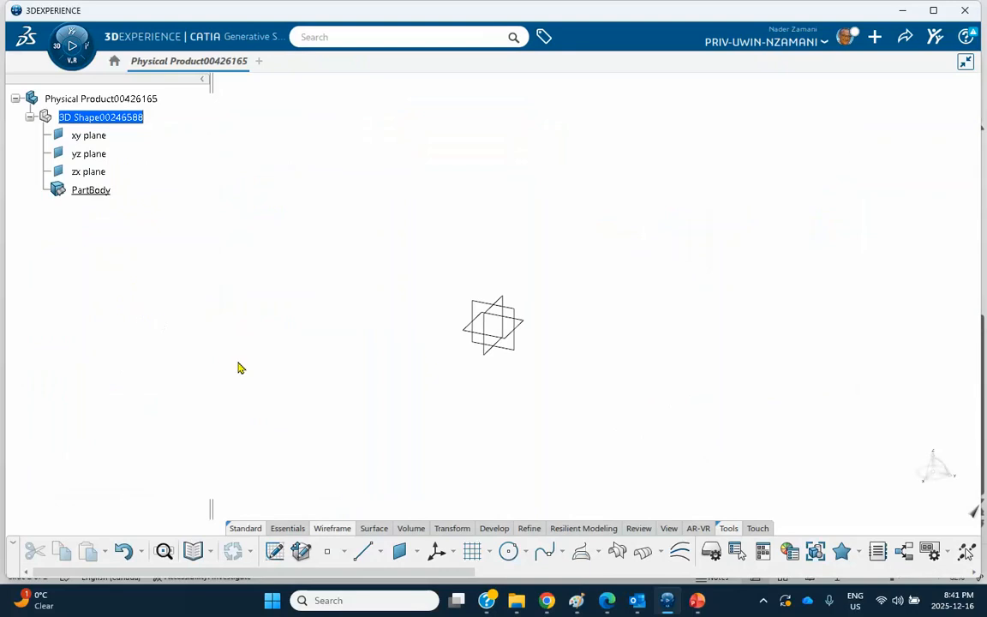
Sketch a circle on the xy plane, away from the origin on the negative V side, and exit the sketch
click(529, 329)
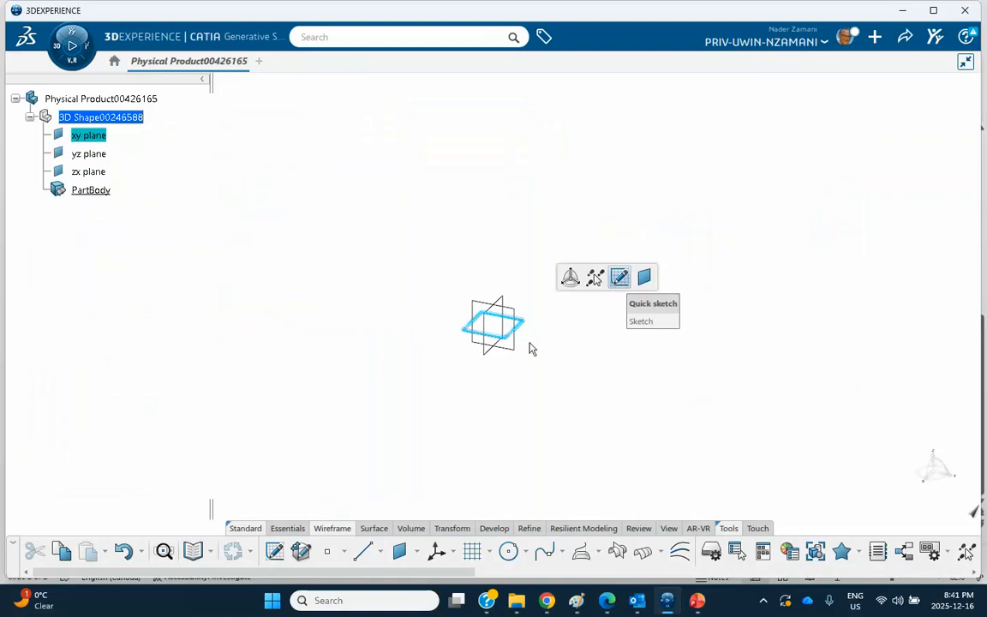
click(401, 562)
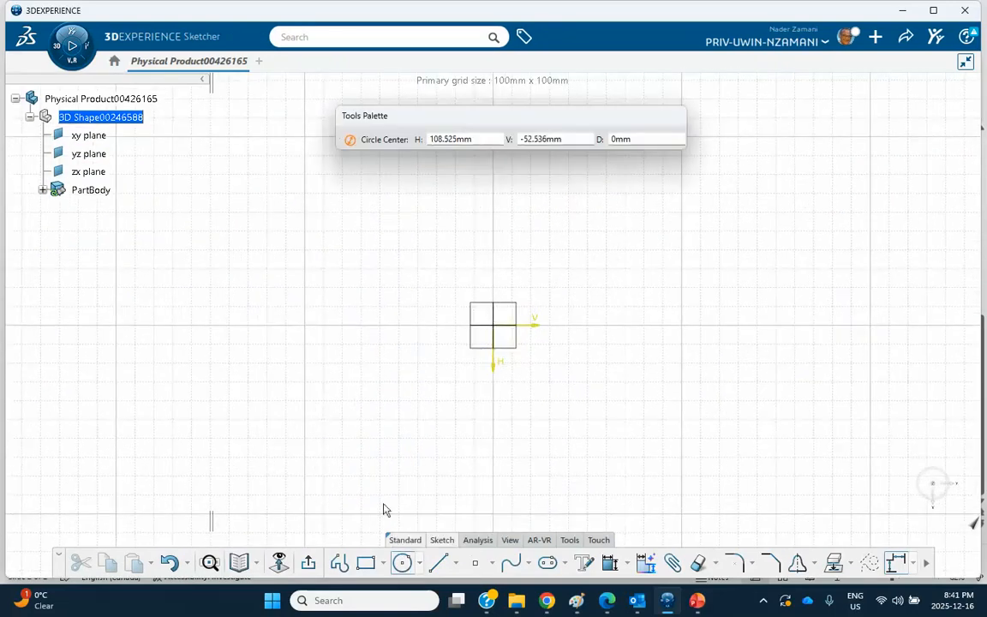
click(171, 296)
click(225, 352)
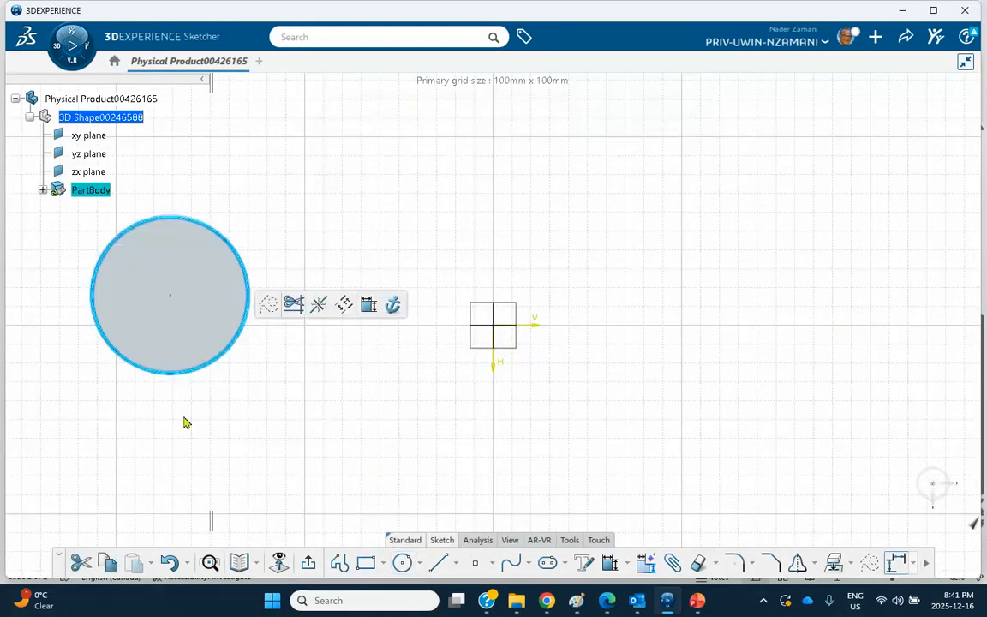
click(308, 562)
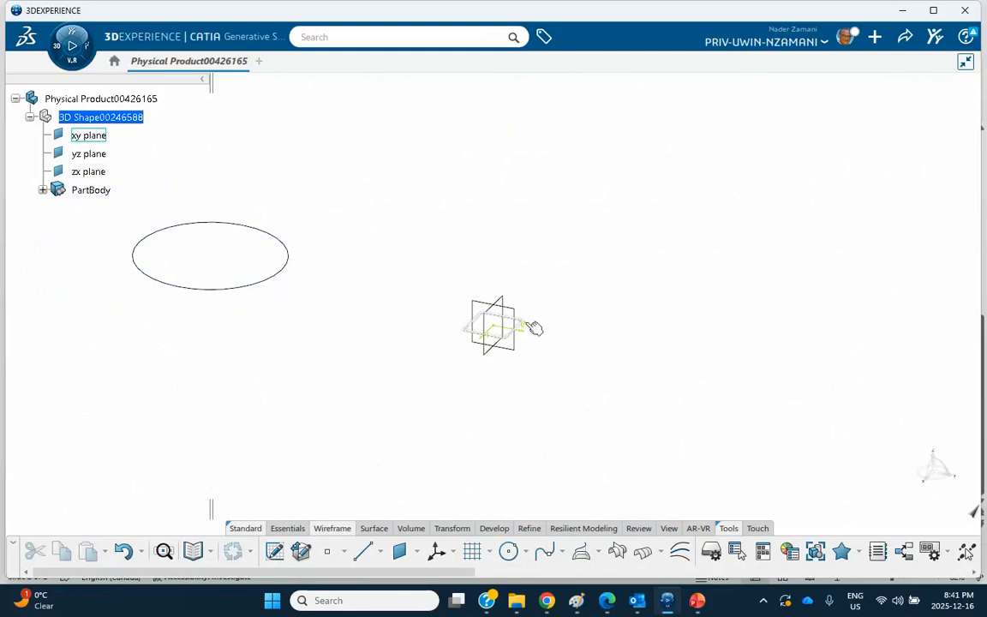
In a second sketch on the xy plane, draw a three-point arc on the positive V side and exit the sketch
click(529, 327)
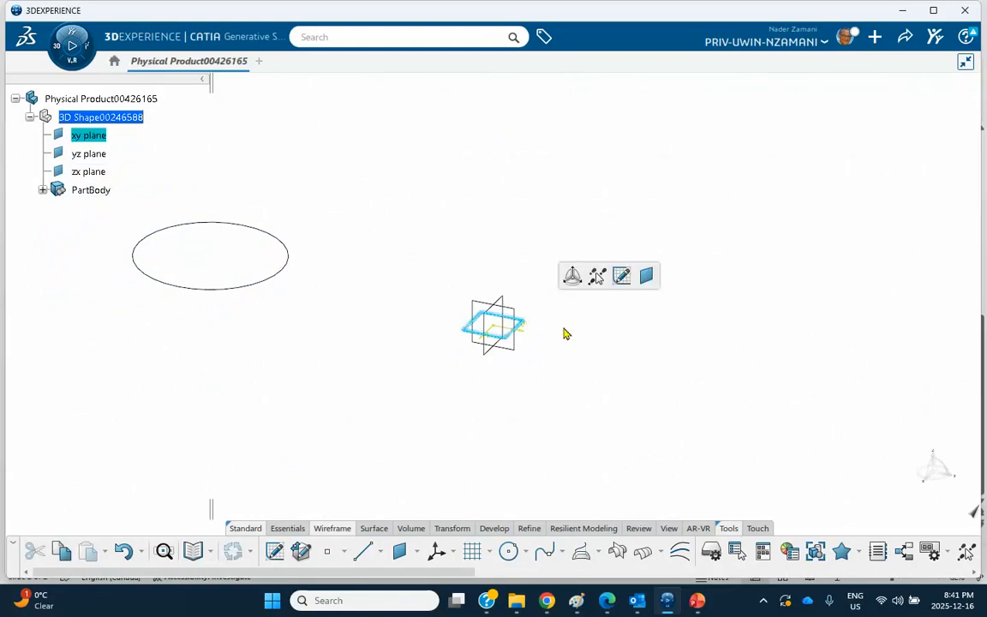
click(621, 277)
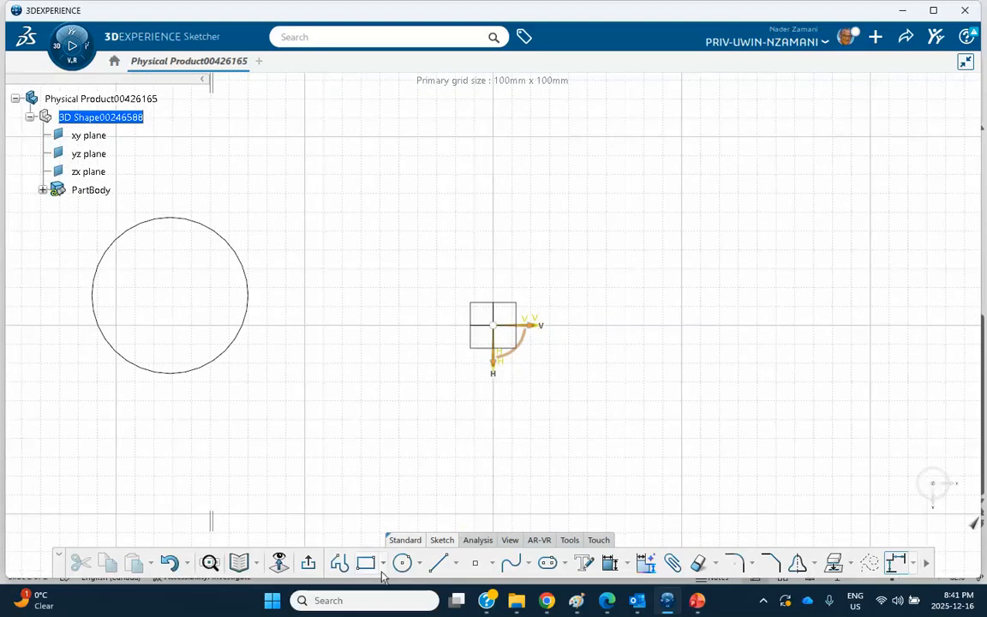
click(419, 563)
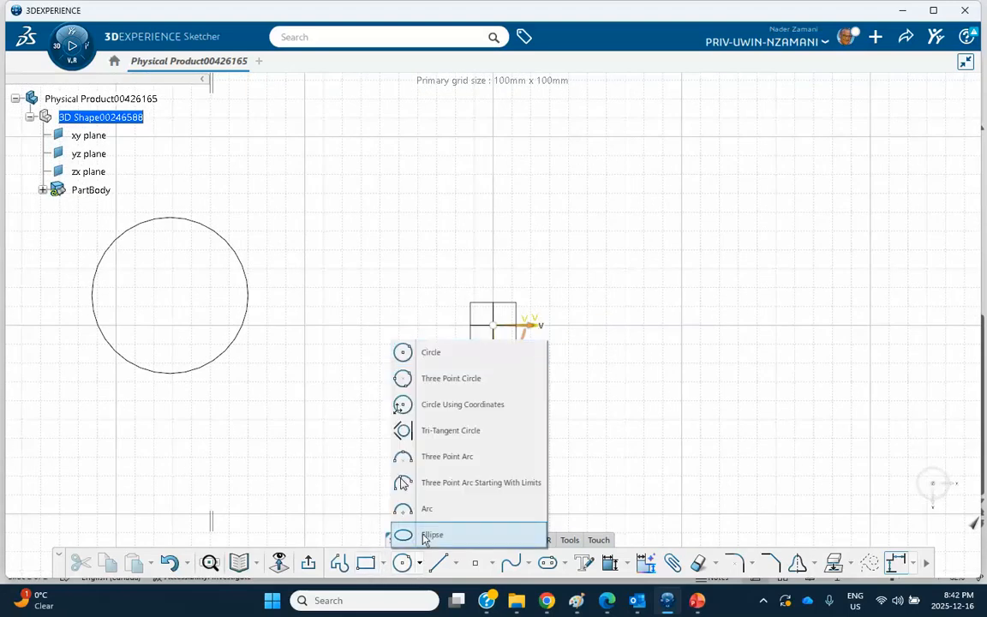
click(430, 464)
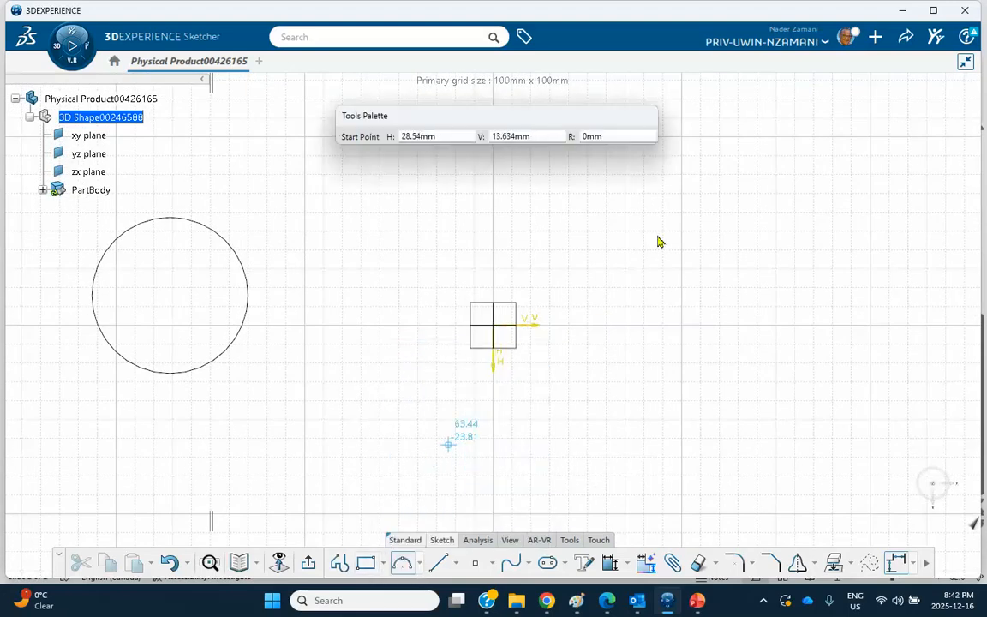
click(720, 186)
click(802, 160)
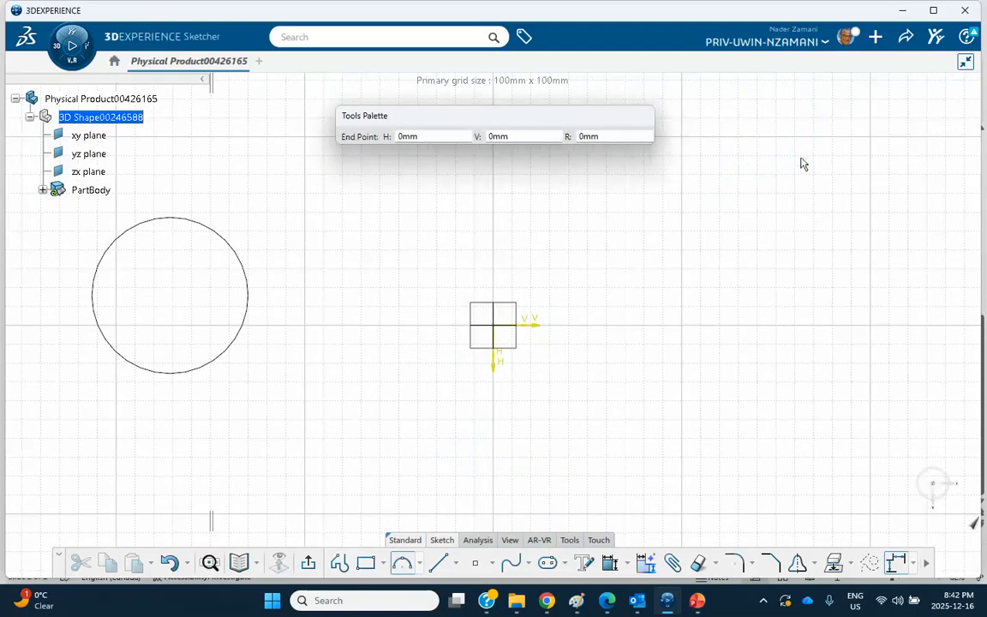
click(884, 219)
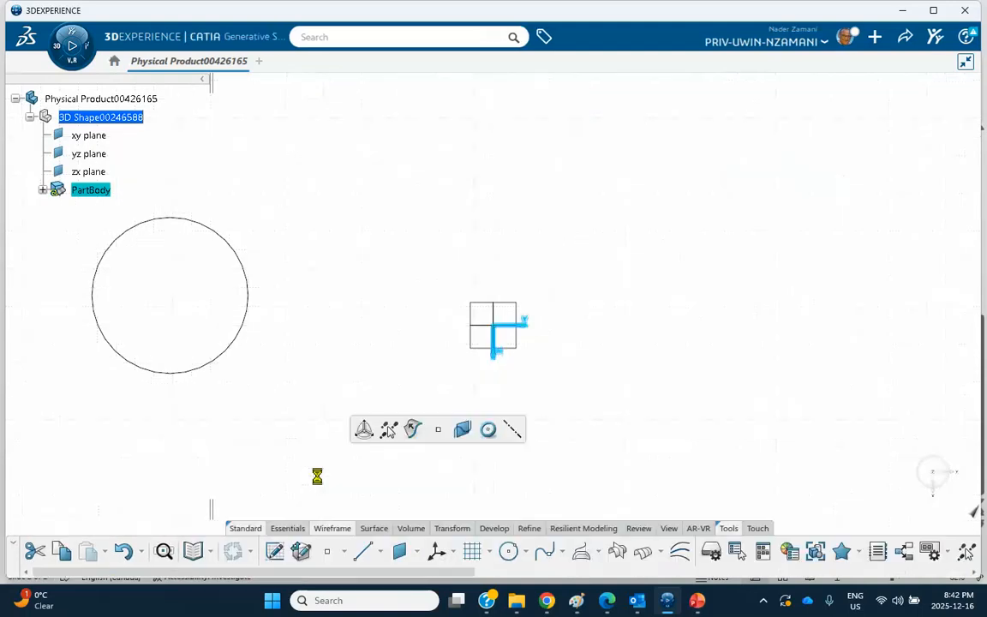
click(643, 405)
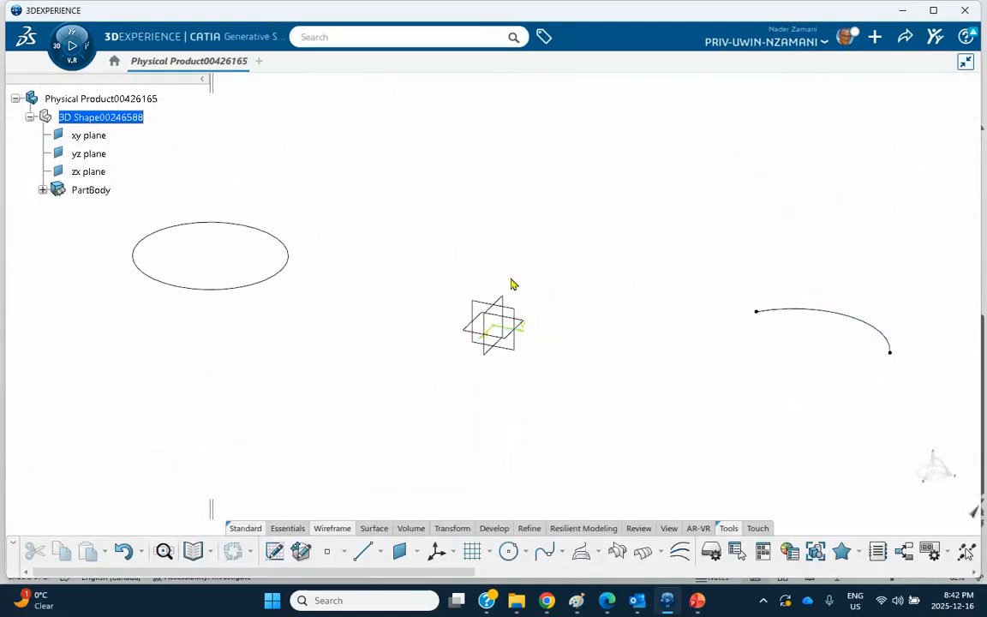
Sketch a tilted ellipse on the zx plane with a major radius of about 70 mm at about 44°, and exit the sketch
click(513, 303)
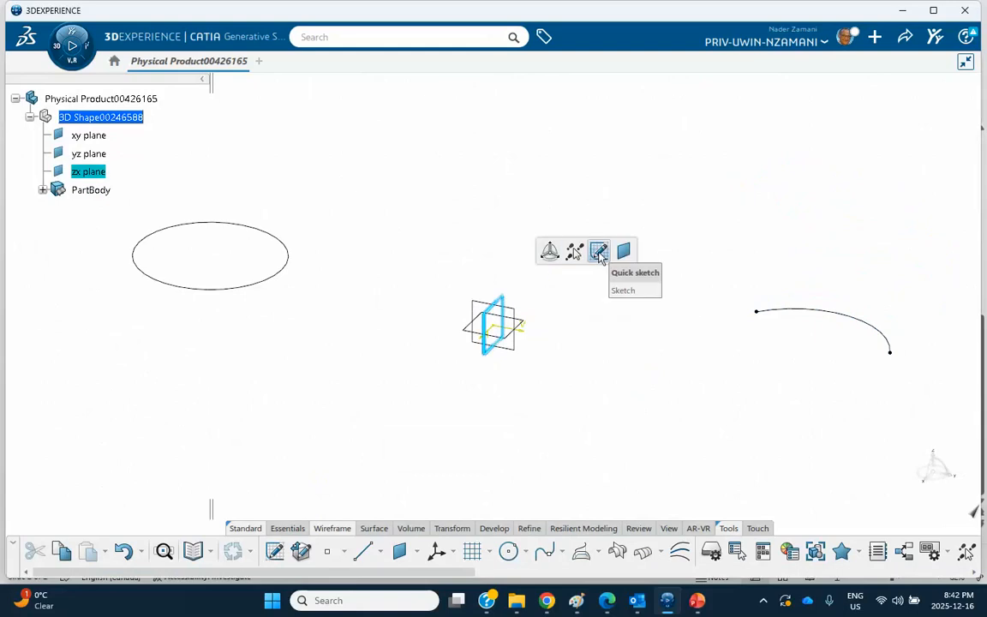
click(599, 252)
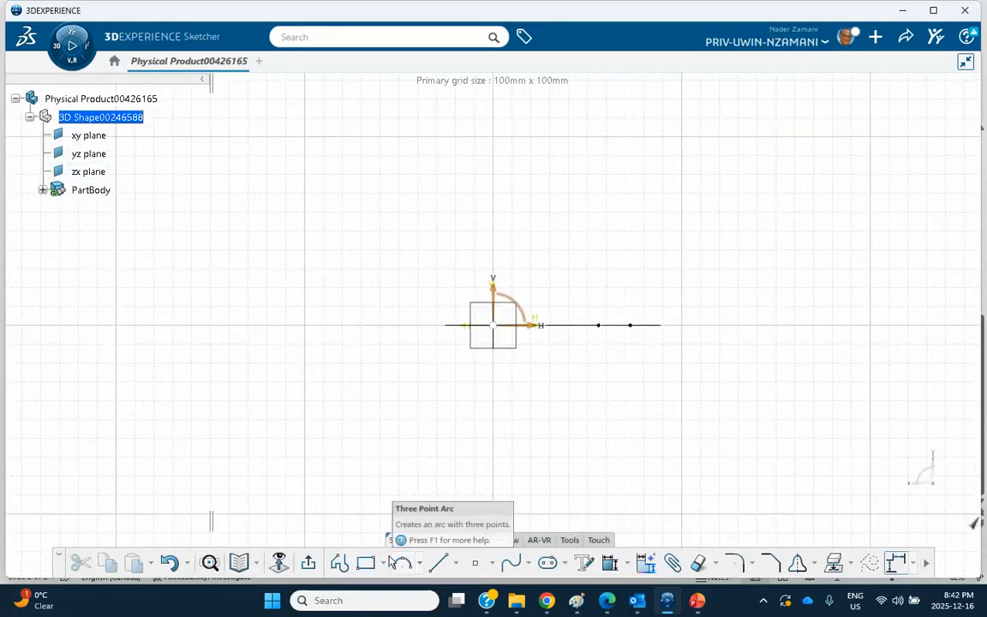
click(564, 563)
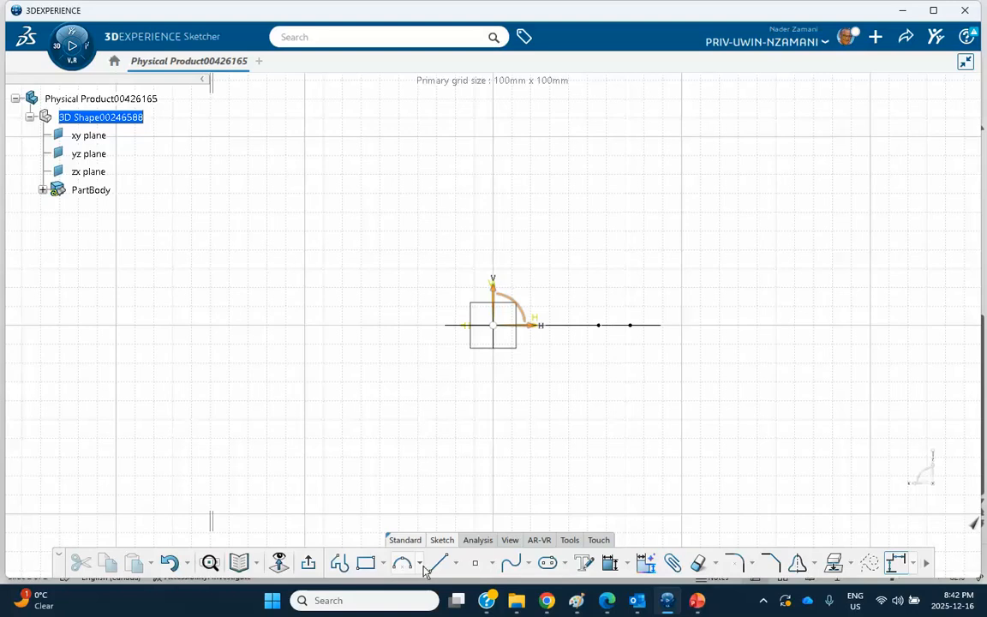
click(421, 566)
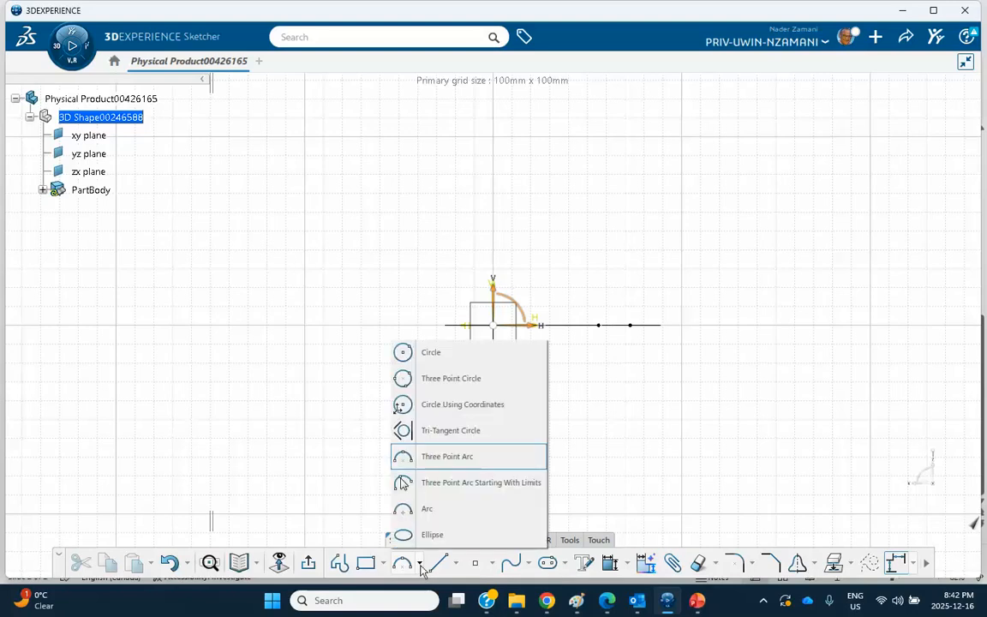
click(407, 533)
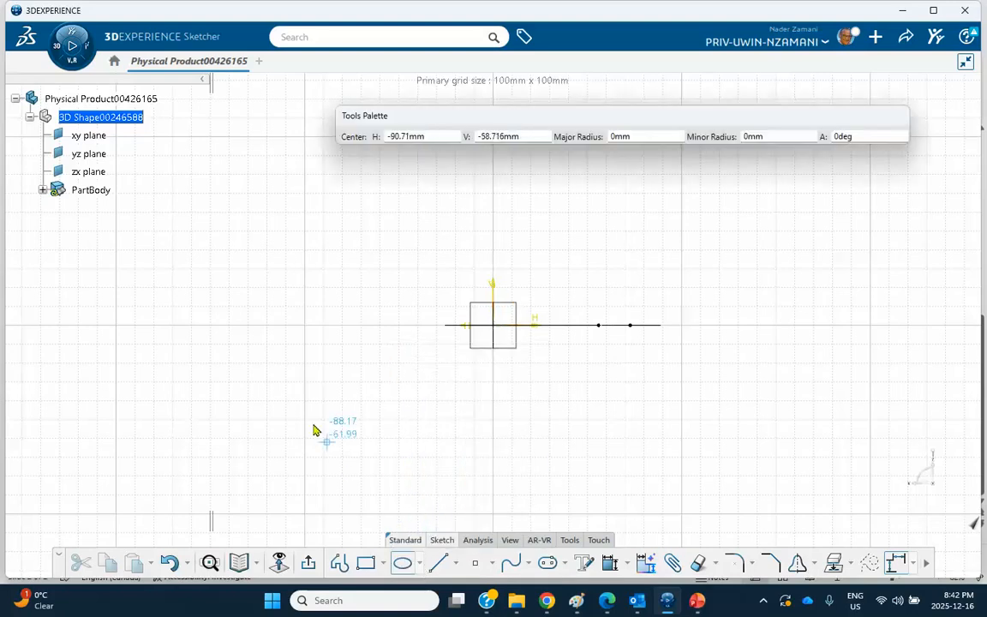
click(174, 382)
click(270, 290)
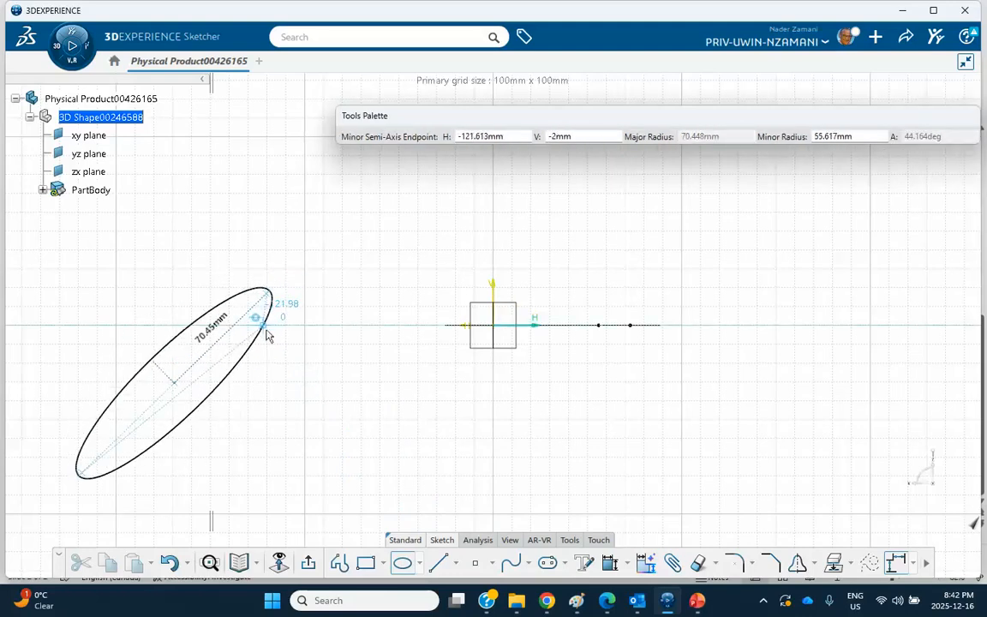
click(282, 324)
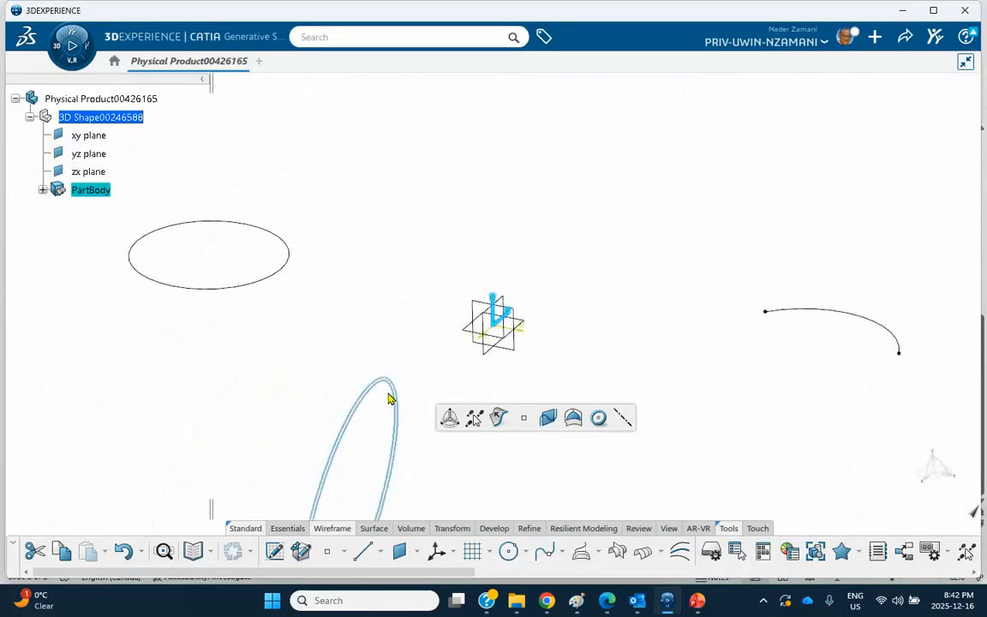
click(400, 350)
Start a Sphere surface and create its centre point by coordinates at X 0 mm, Y 0 mm, Z 41 mm
mouse_move(400, 349)
middle_down()
mouse_move(366, 296)
mouse_move(433, 367)
middle_up()
middle_click(432, 363)
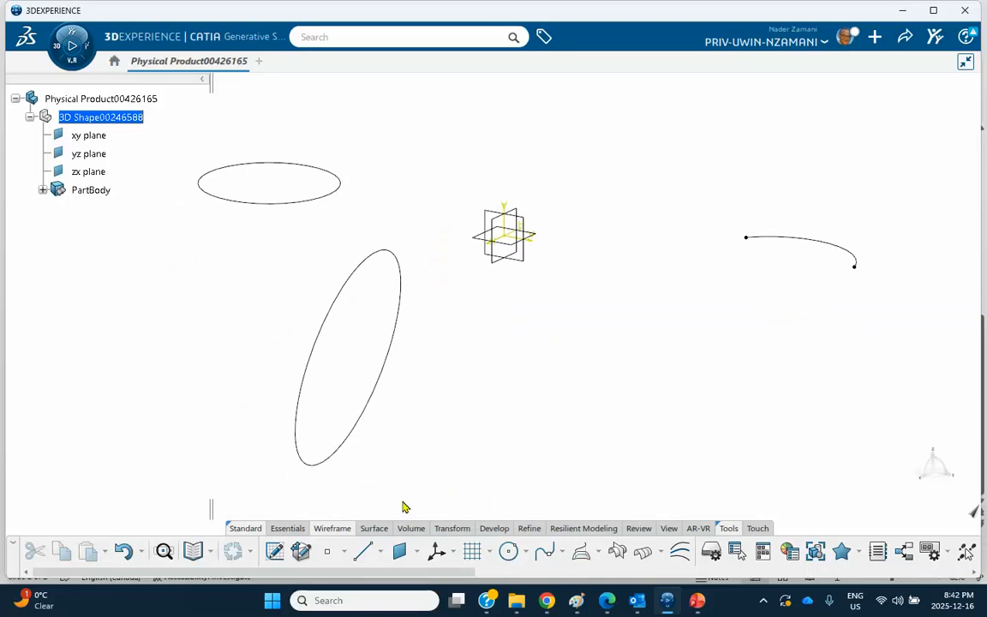
click(374, 529)
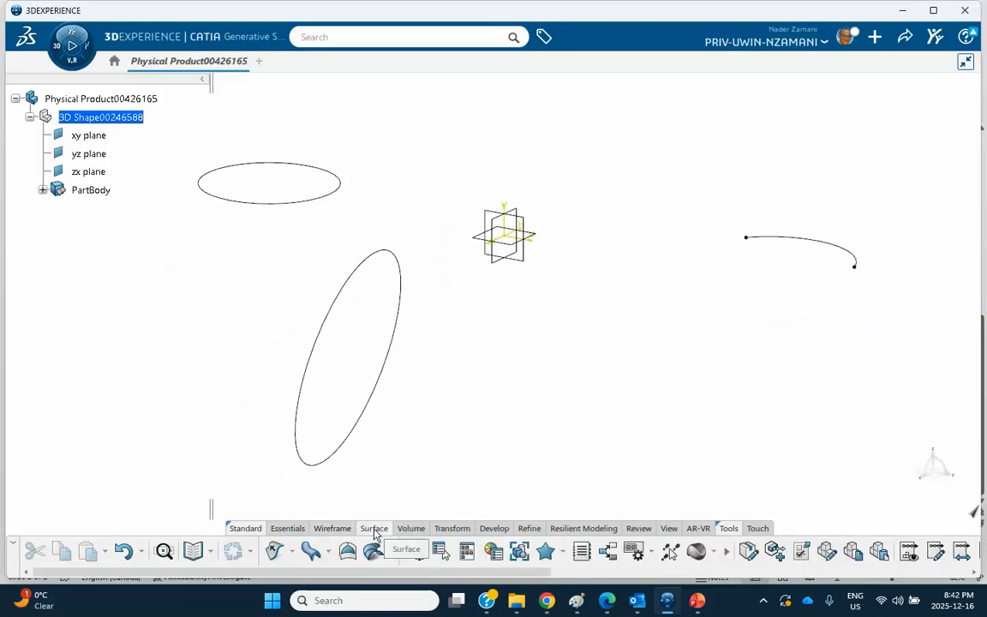
click(293, 553)
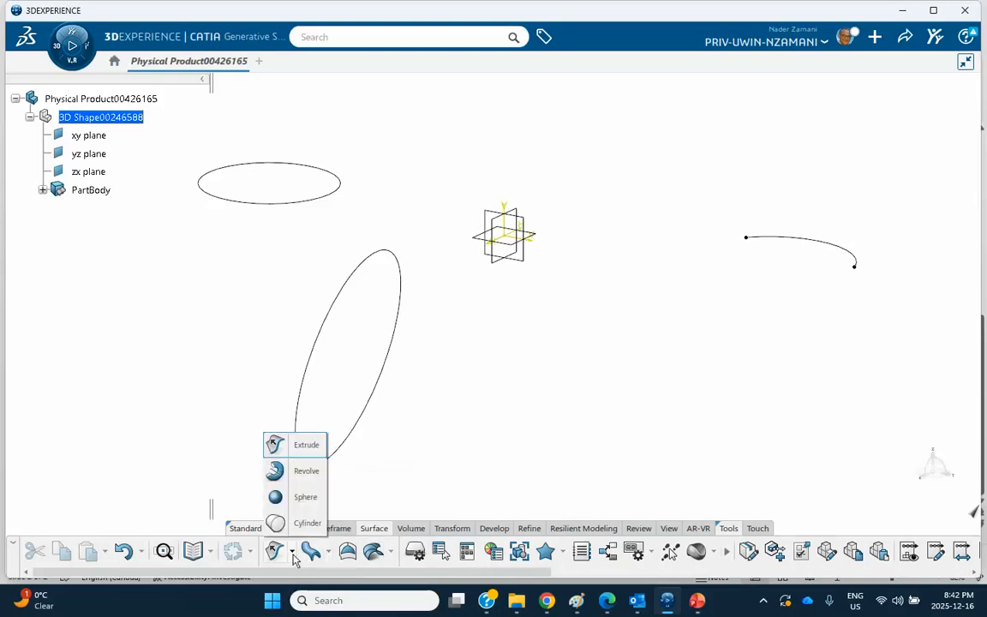
click(305, 500)
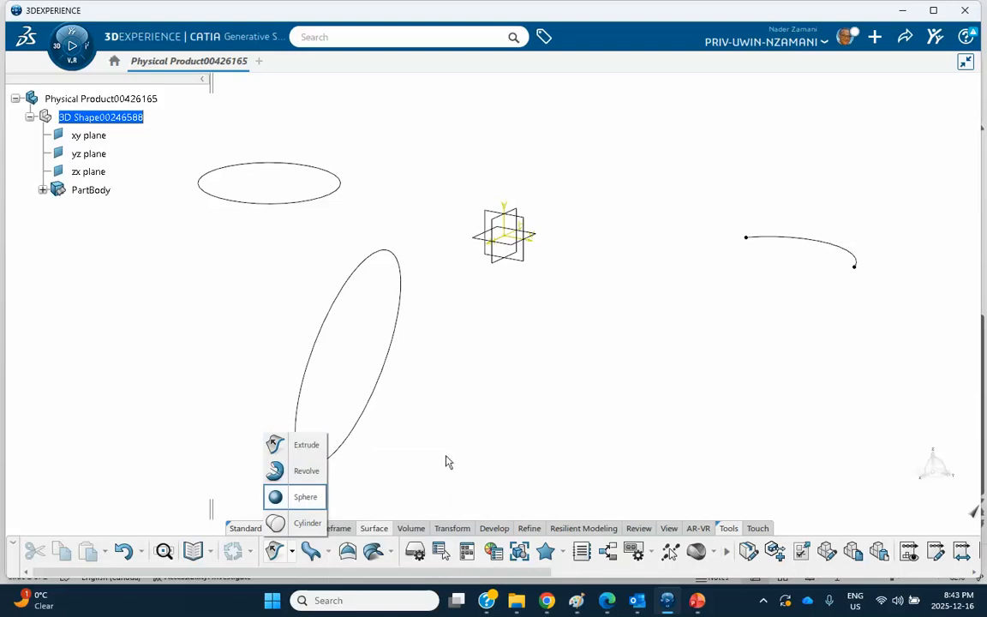
drag(889, 372, 879, 293)
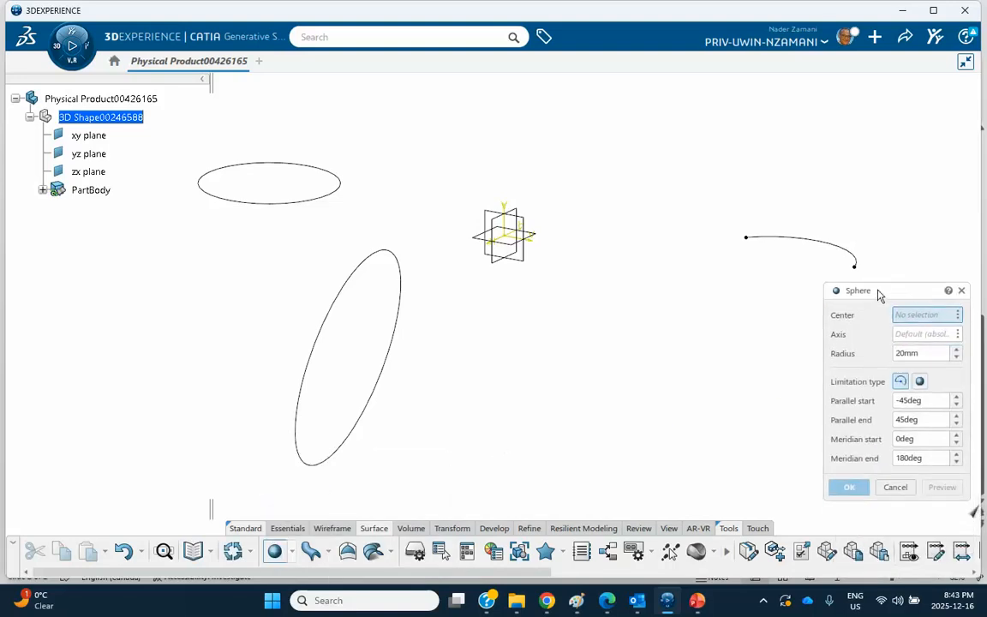
right_click(943, 319)
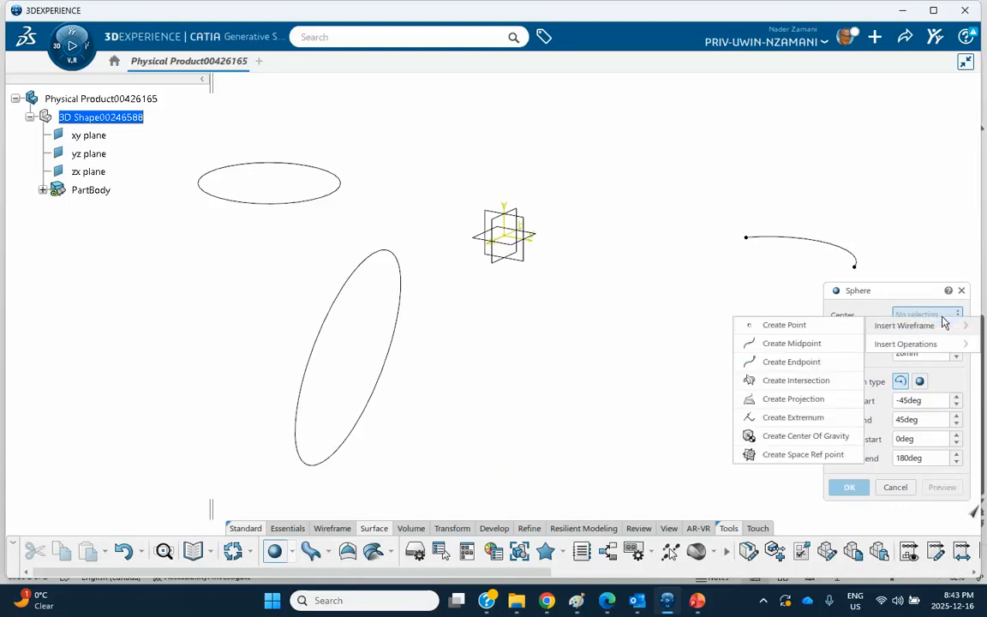
click(735, 326)
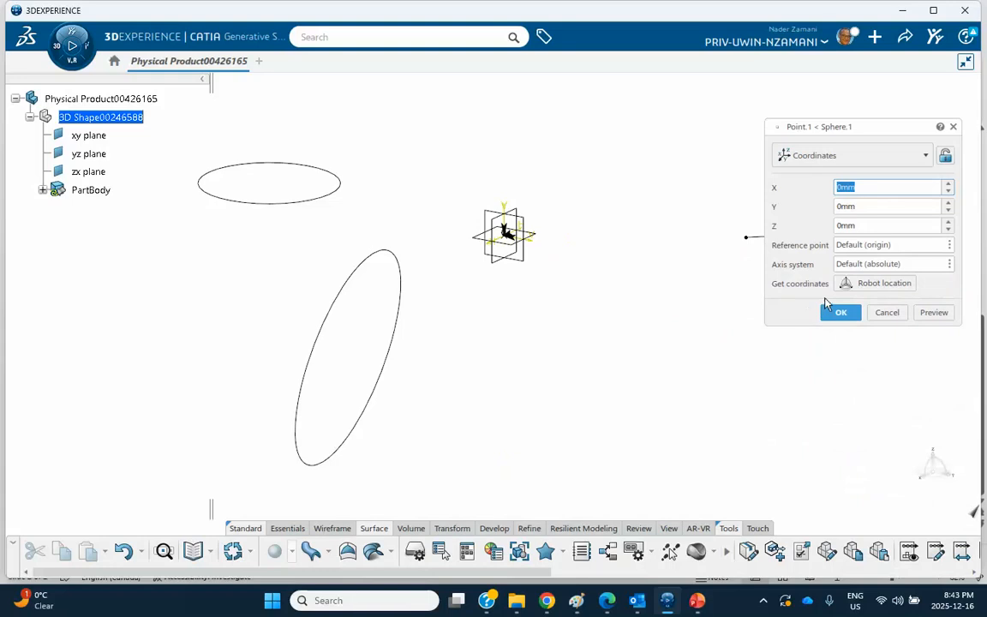
click(947, 223)
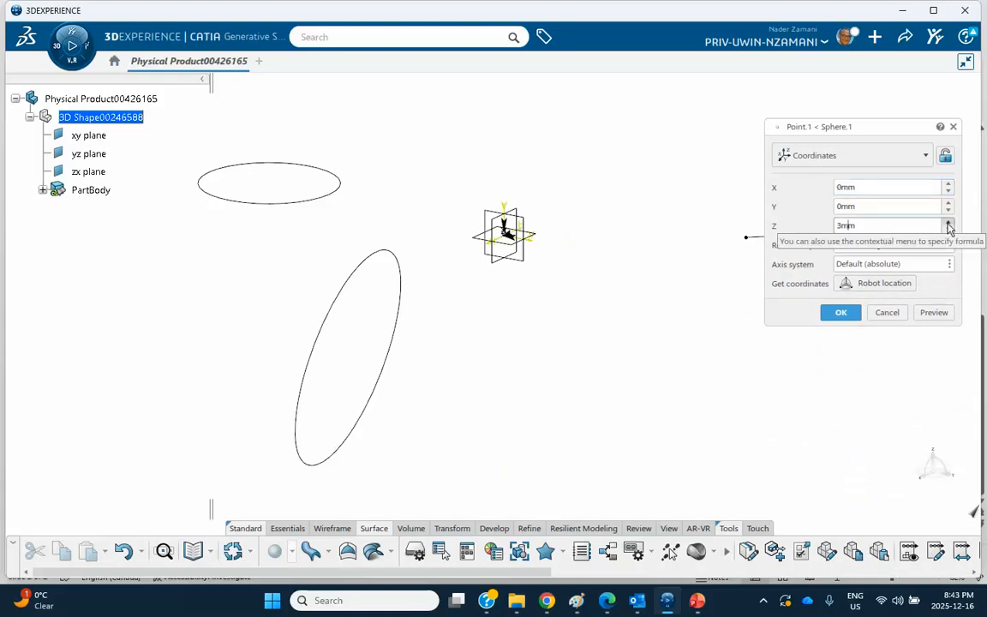
click(948, 223)
click(948, 222)
click(947, 223)
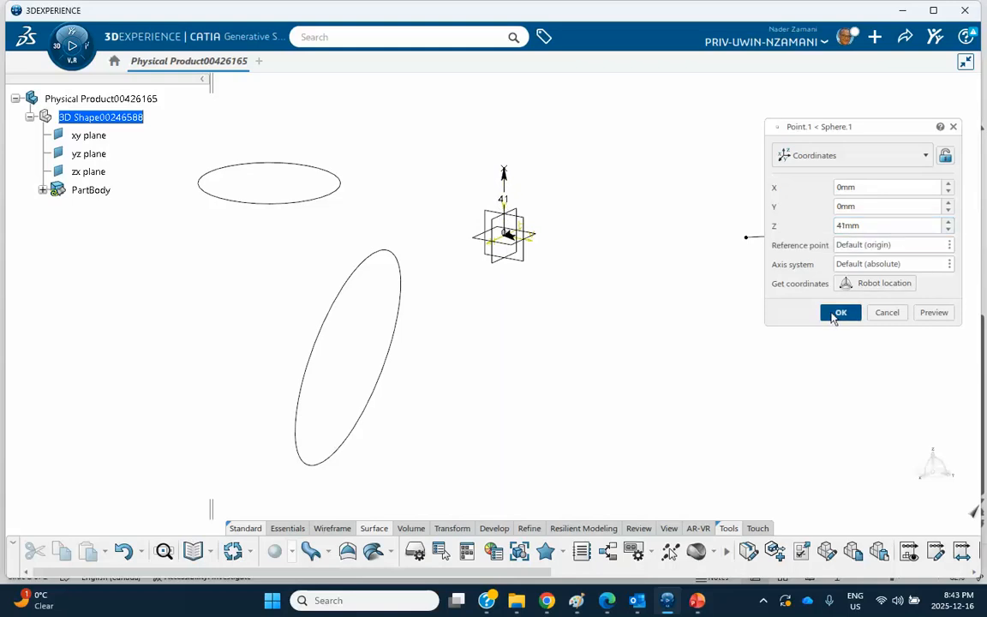
click(840, 312)
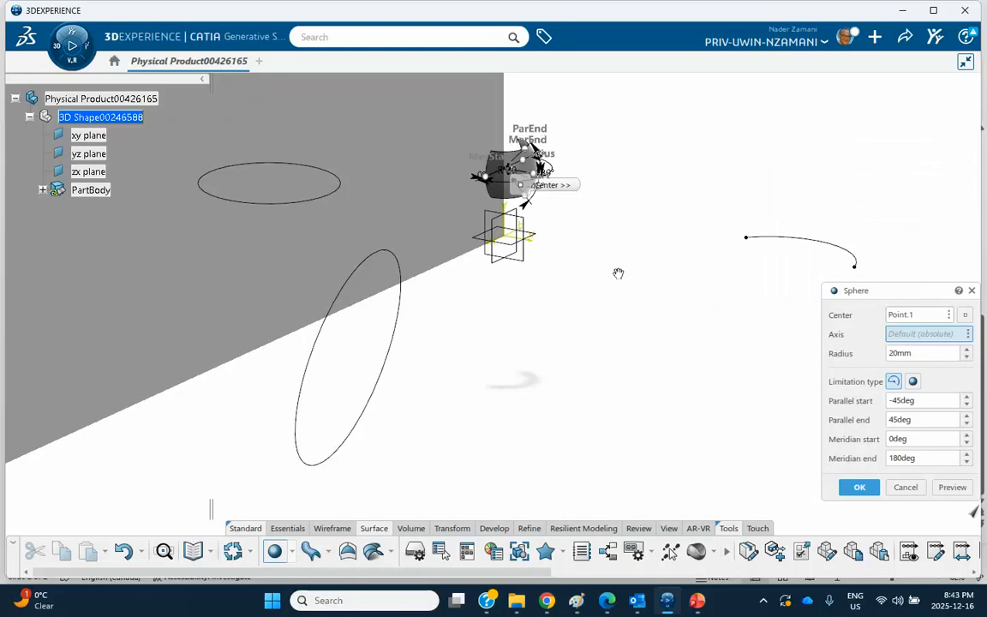
Create the partial sphere around that point with radius 20 mm, parallels from -45 to 45 deg and meridians from 0 to 180 deg
ctrl+middle_drag(618, 273, 601, 160)
middle_drag(496, 295, 667, 166)
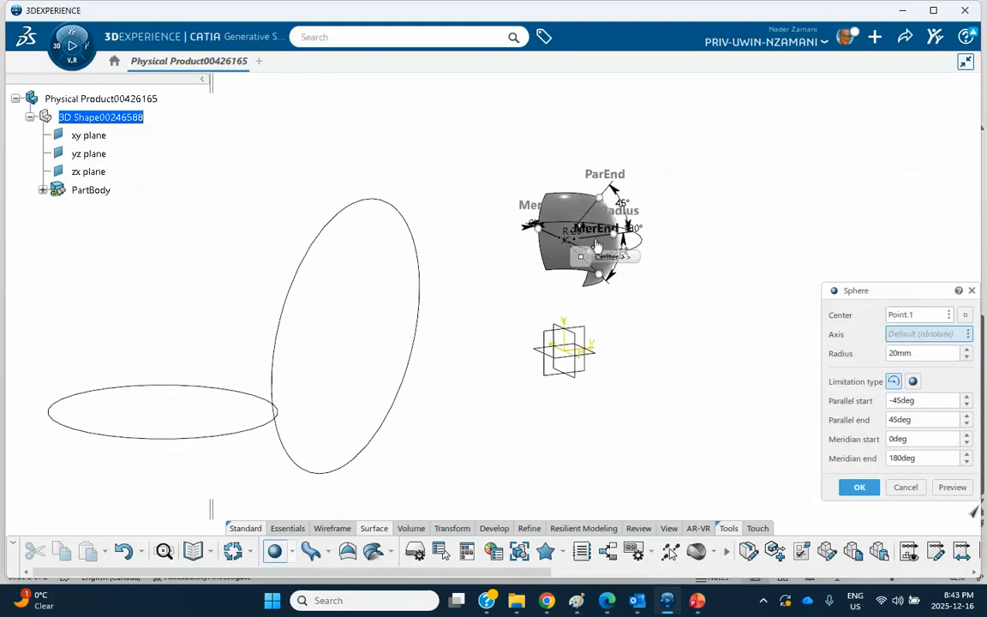
middle_drag(593, 296, 499, 381)
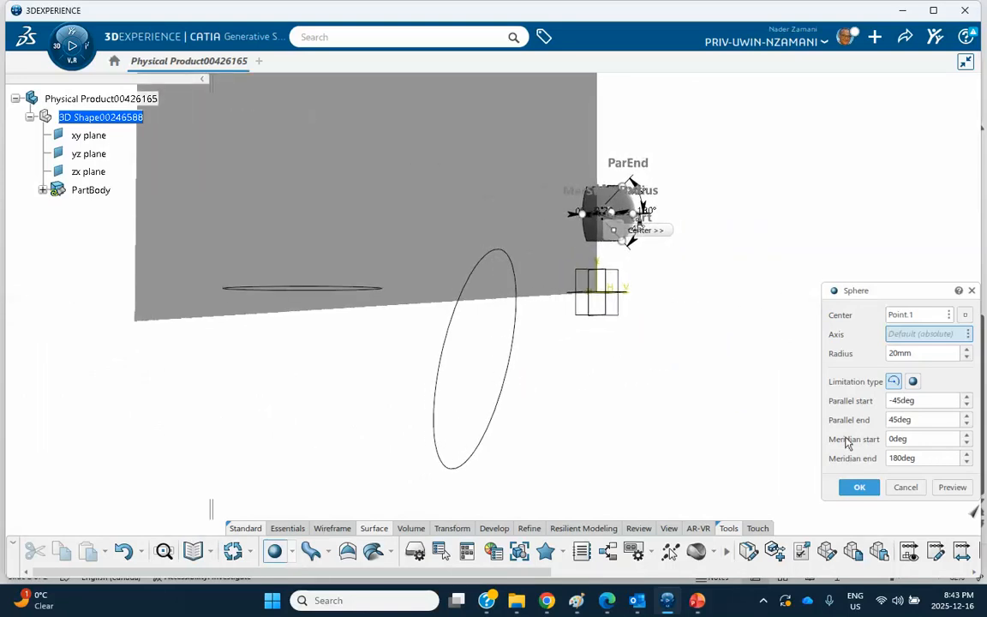
click(857, 486)
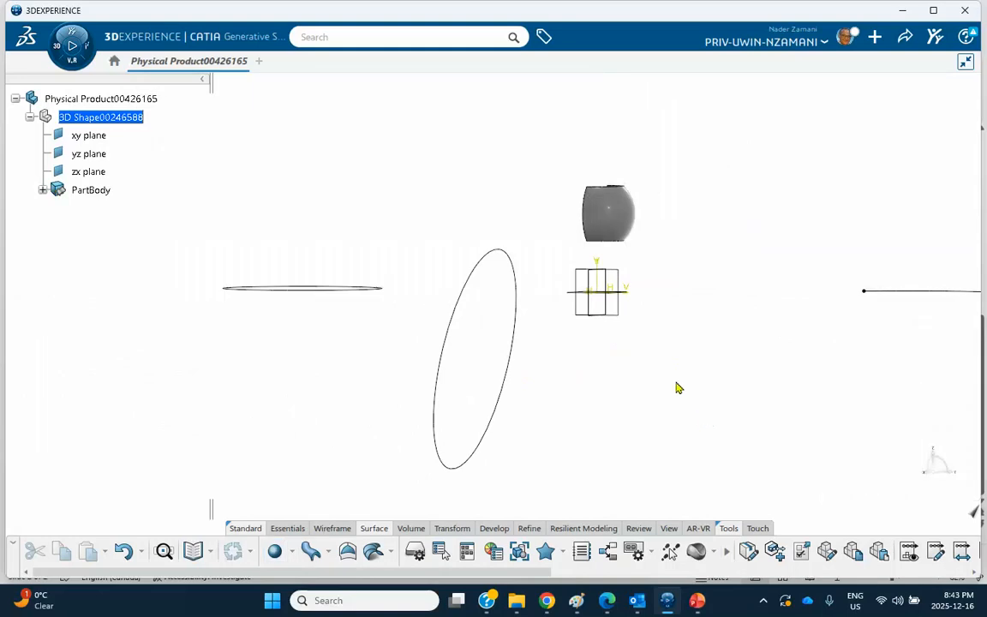
Create a point of type Circle / Sphere / Ellipse center on the sketched circle
middle_drag(676, 388, 514, 336)
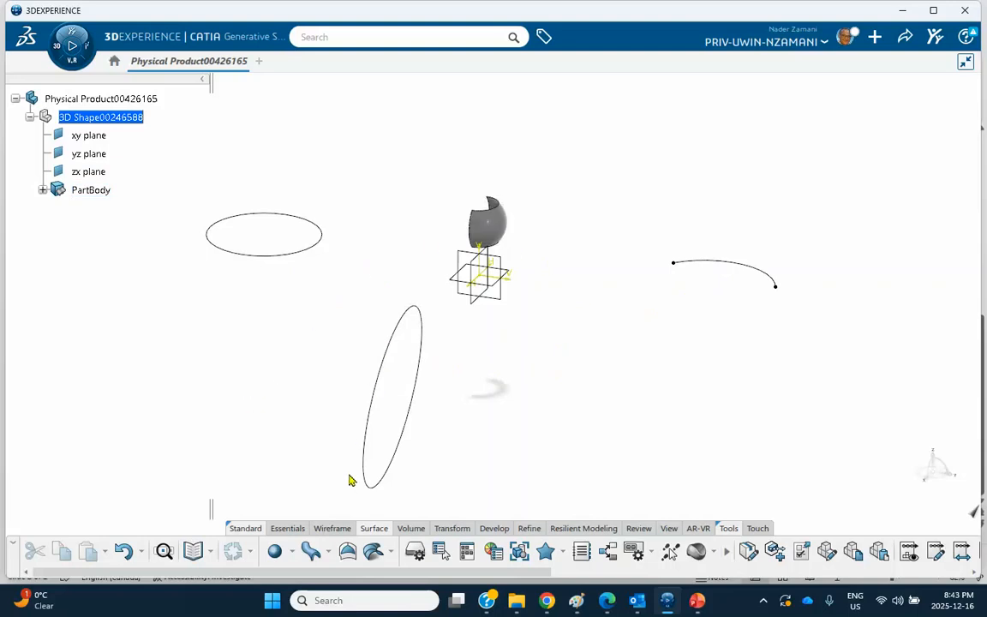
click(327, 528)
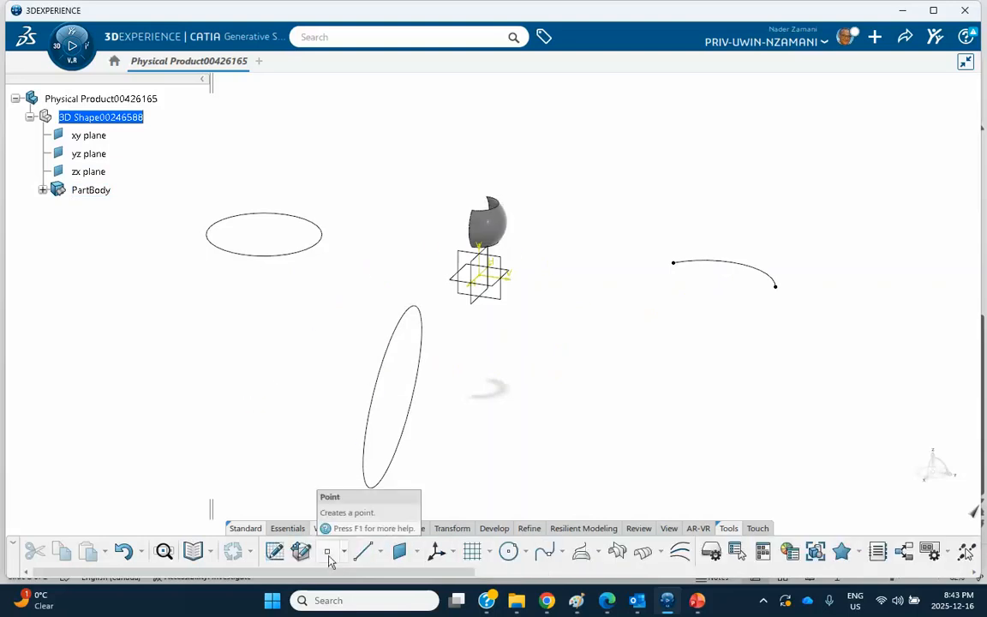
click(329, 554)
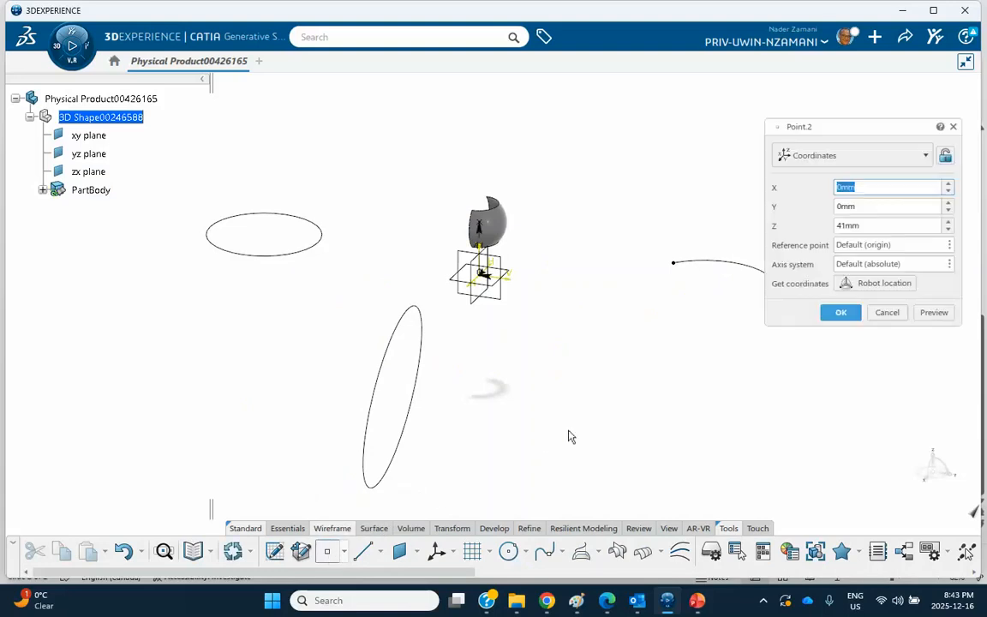
middle_drag(700, 227, 625, 241)
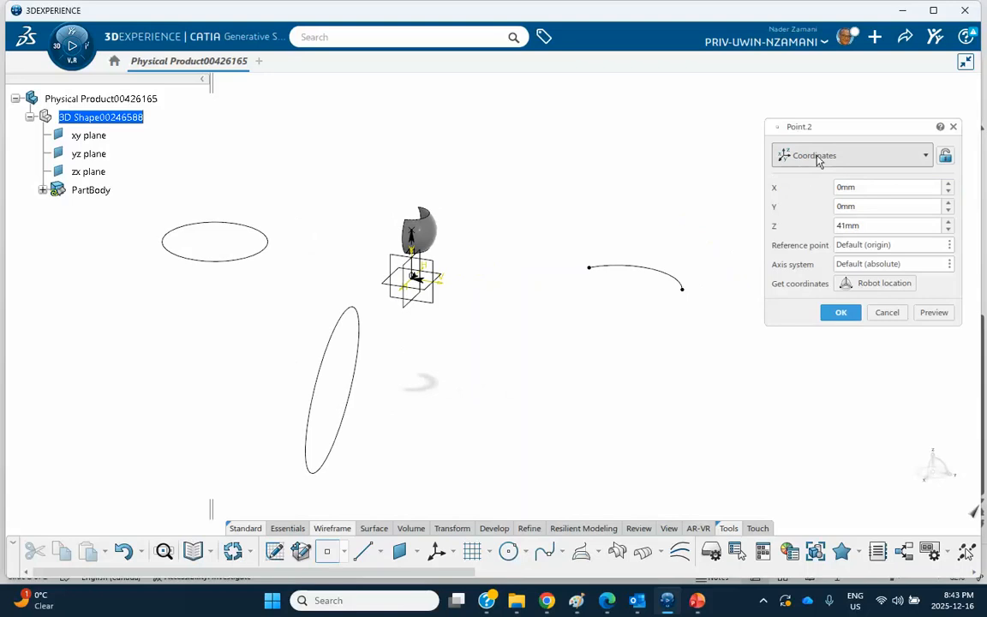
click(819, 159)
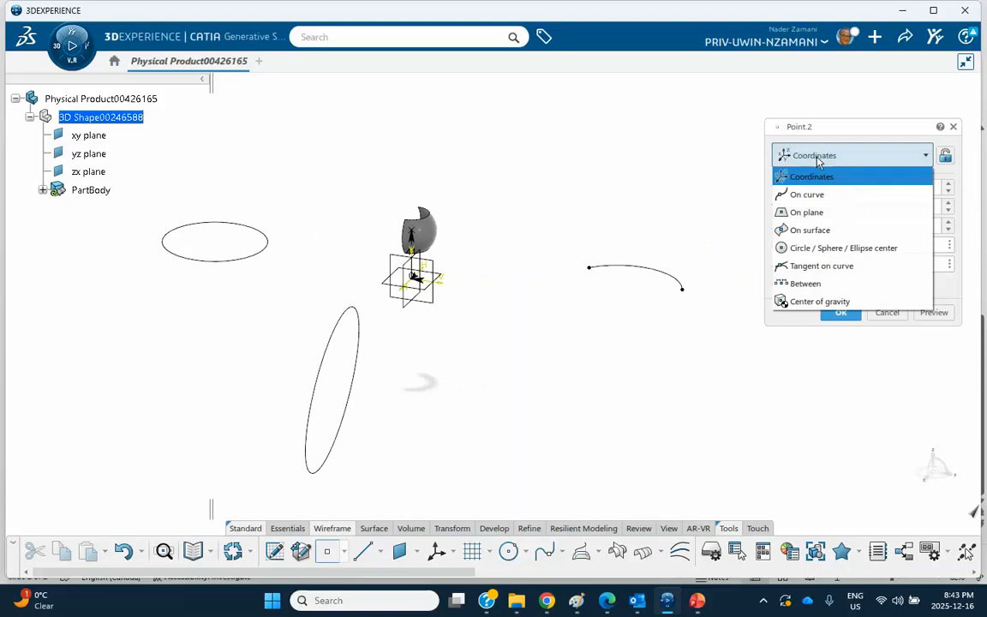
click(803, 248)
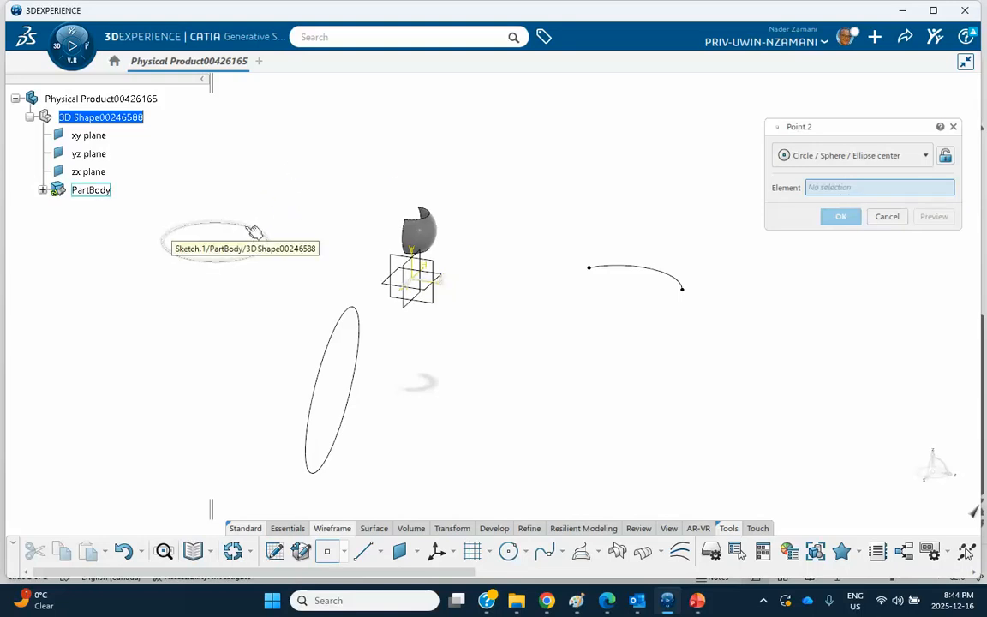
middle_drag(443, 175, 375, 198)
click(290, 216)
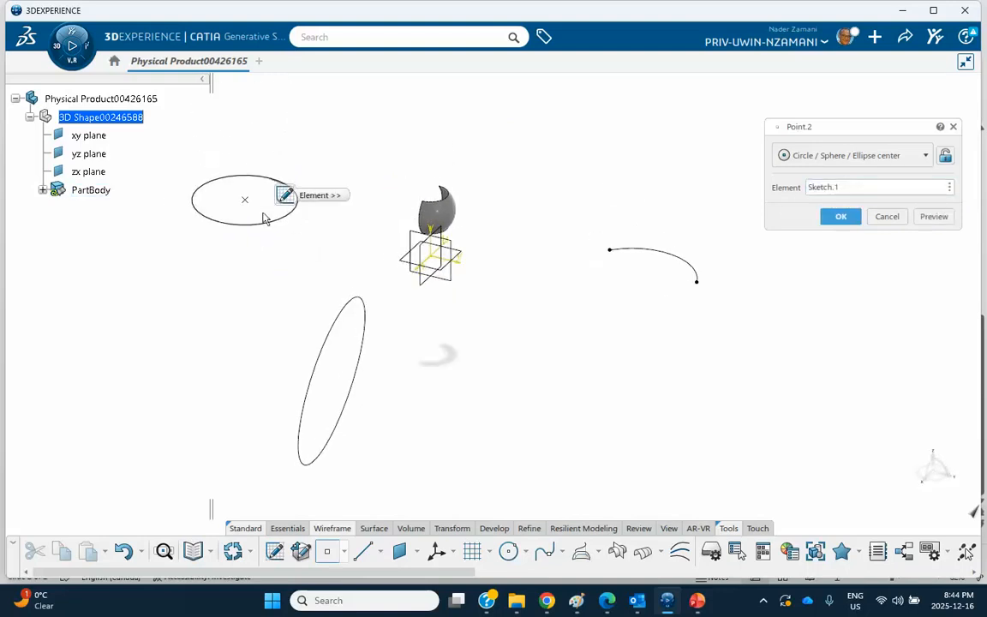
click(841, 217)
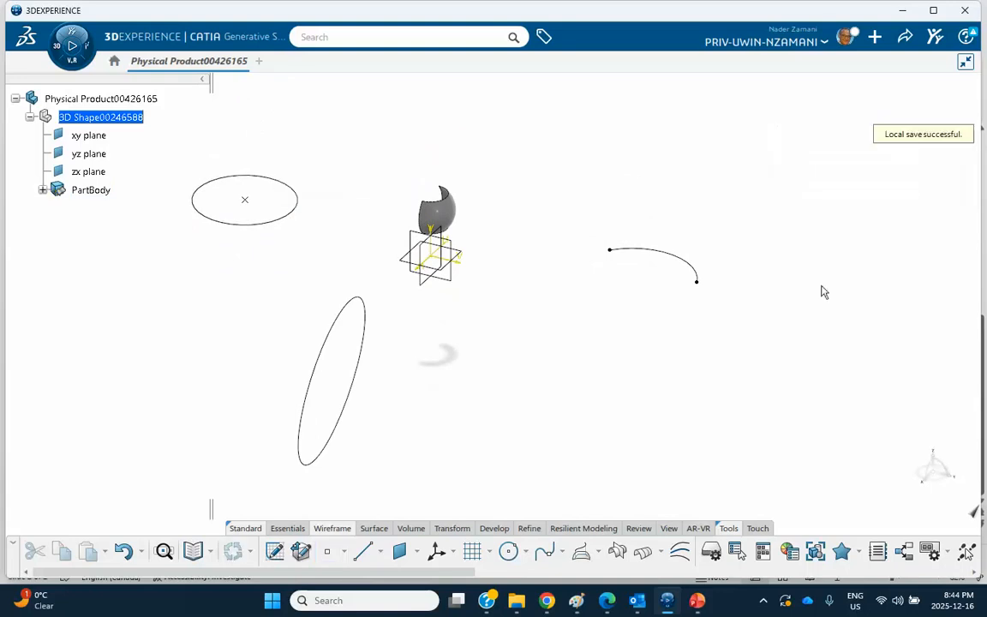
Create a Circle / Sphere / Ellipse center point for the sketched three-point arc
click(326, 551)
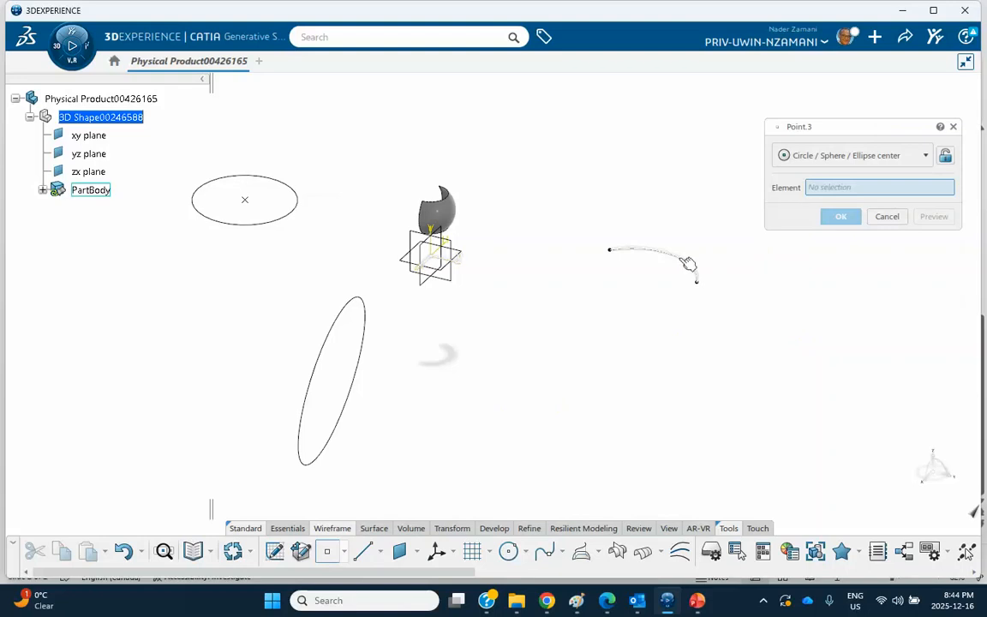
click(688, 263)
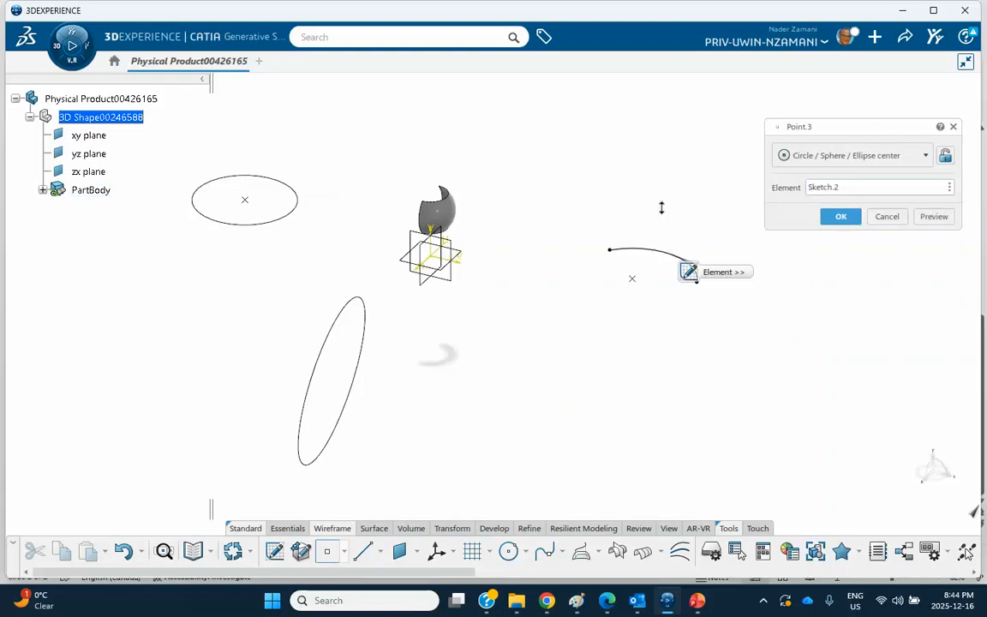
middle_drag(662, 208, 626, 440)
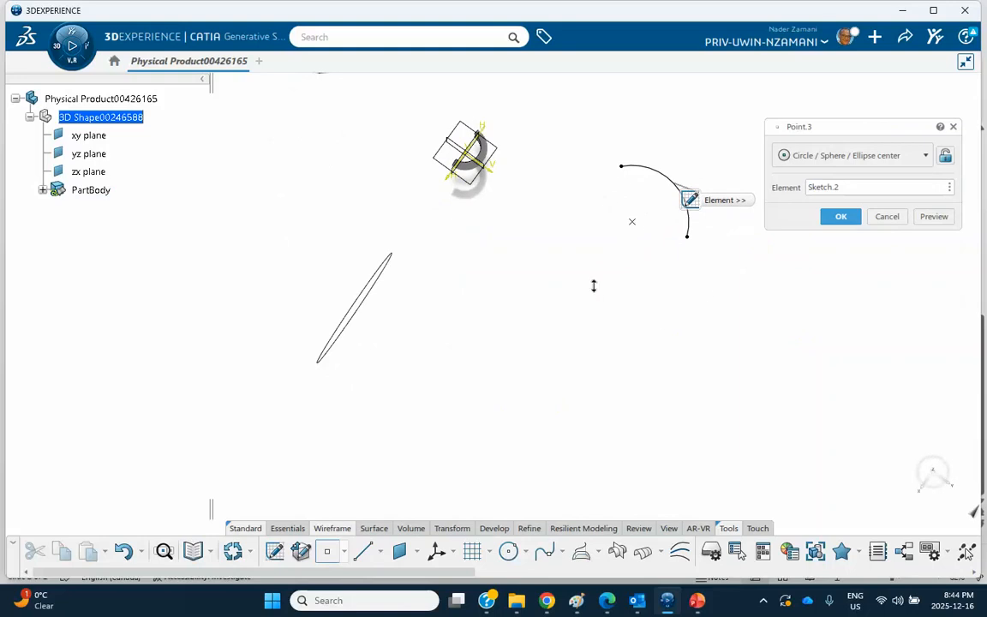
middle_drag(593, 285, 587, 111)
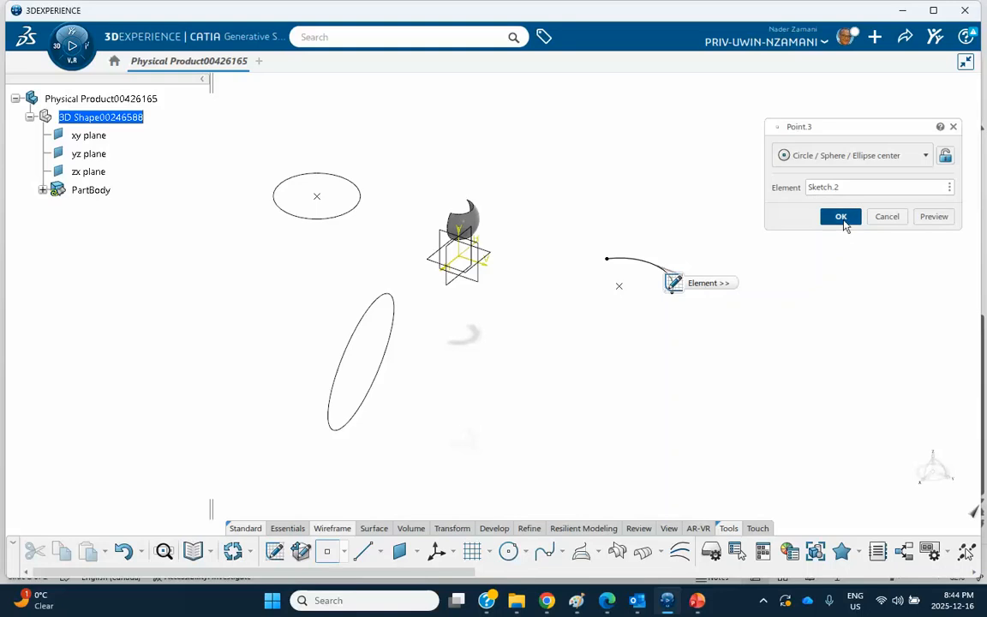
click(841, 218)
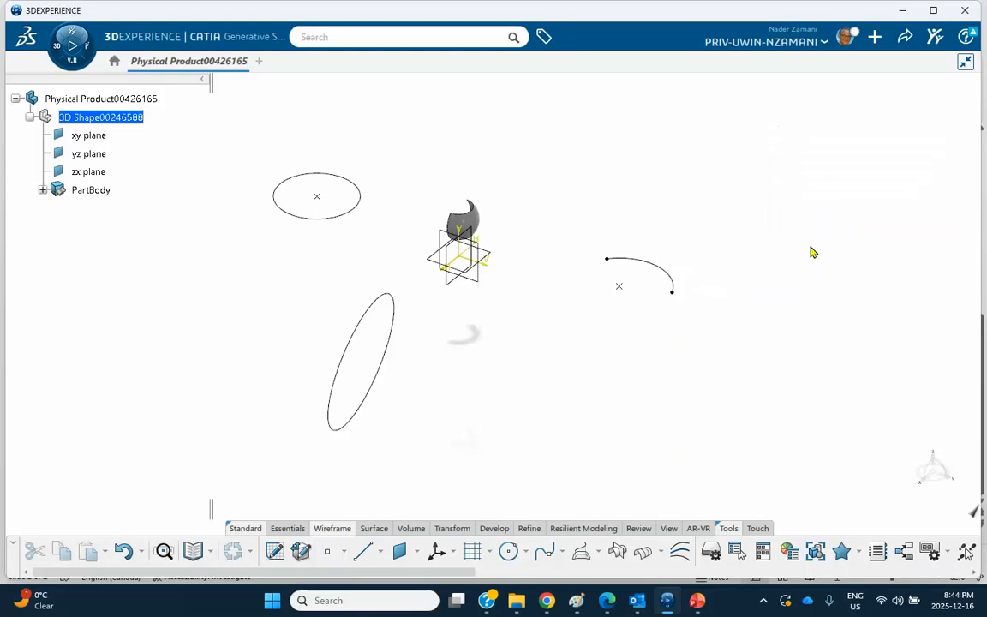
Create a Circle / Sphere / Ellipse center point for the tilted ellipse
click(327, 551)
click(387, 375)
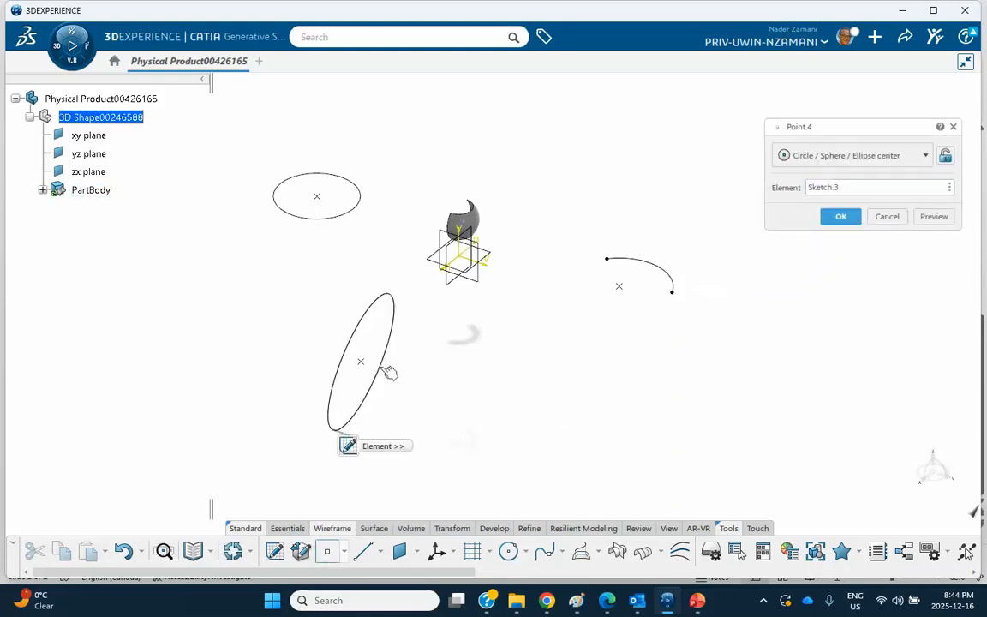
click(838, 215)
Create a Circle / Sphere / Ellipse center point for the partial sphere surface, moving its element label clear of the surface
middle_drag(767, 300, 465, 341)
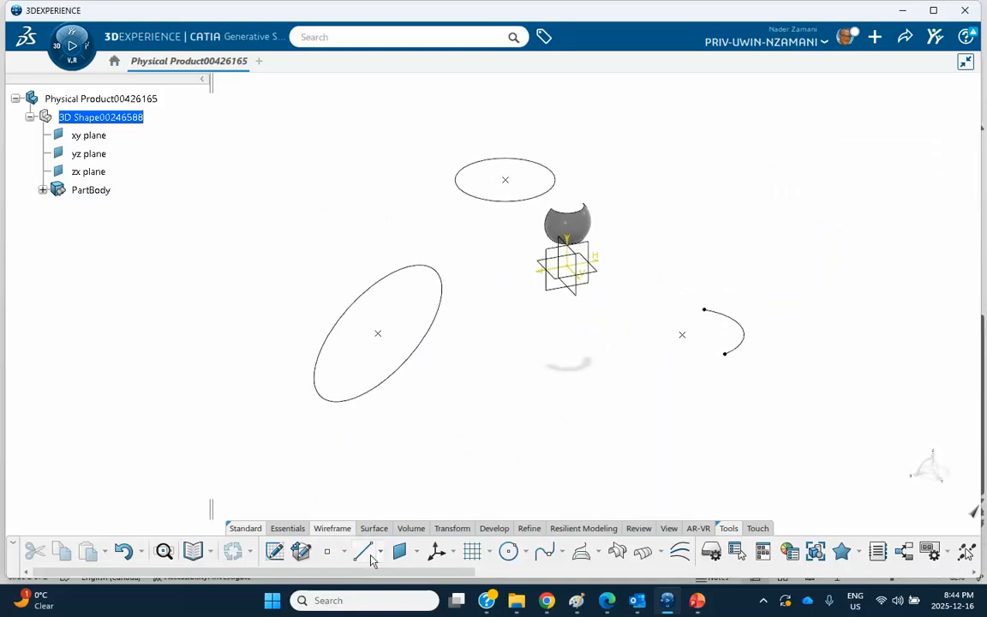
click(327, 551)
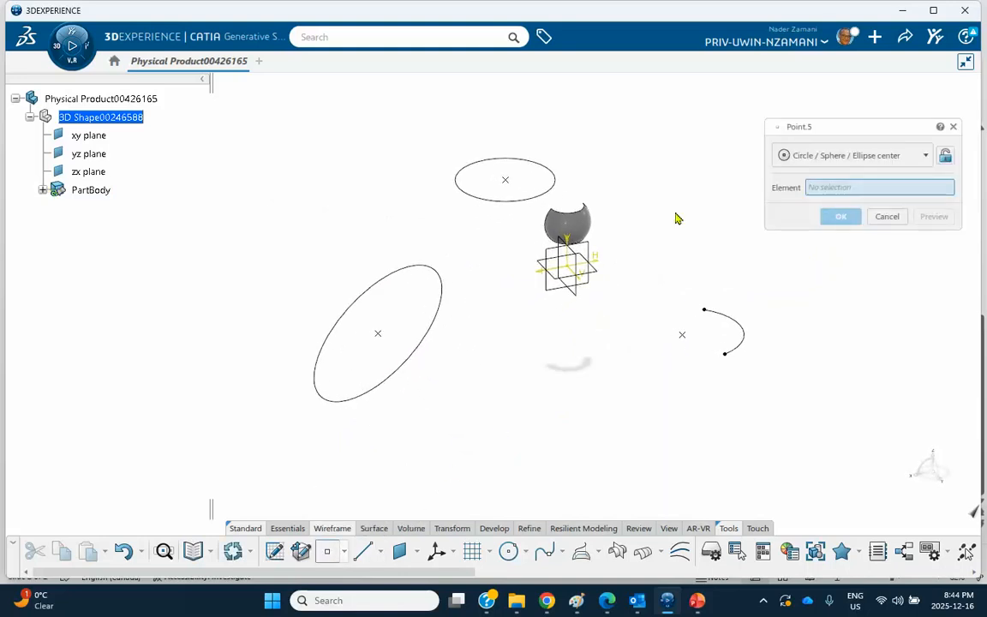
click(568, 221)
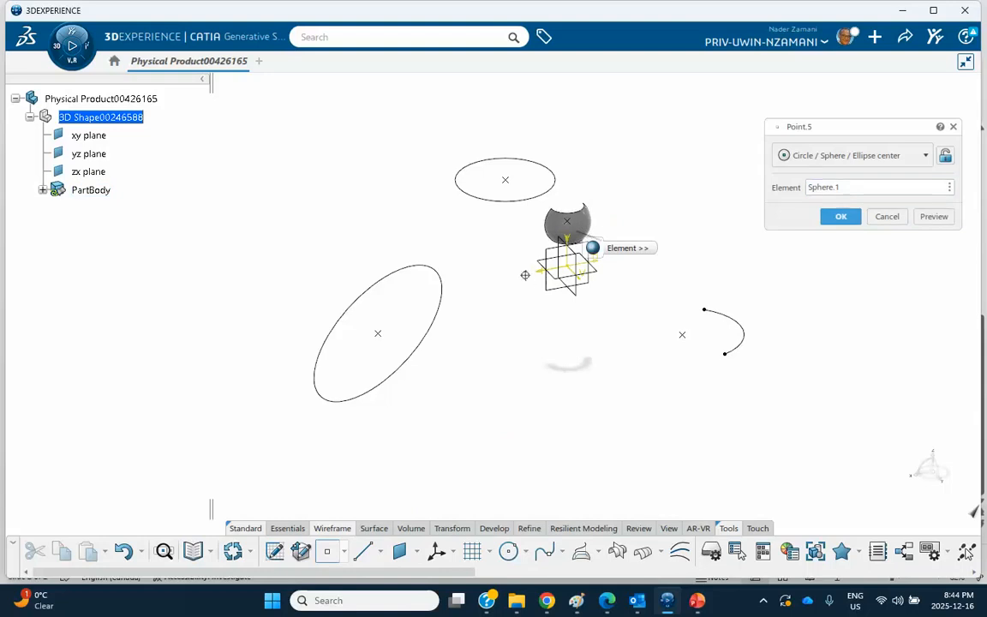
middle_drag(525, 275, 478, 169)
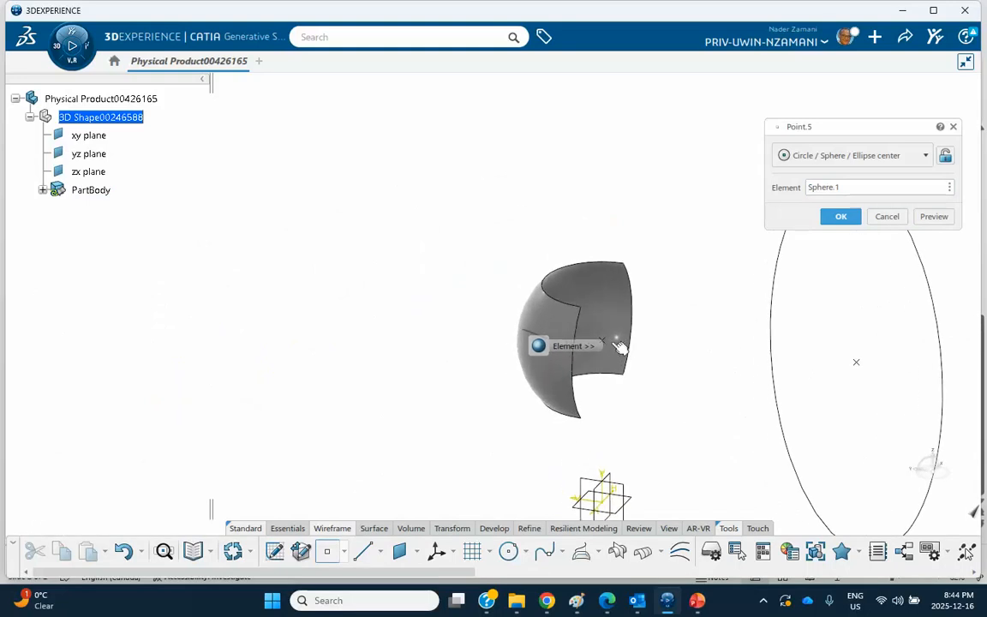
middle_drag(663, 347, 622, 355)
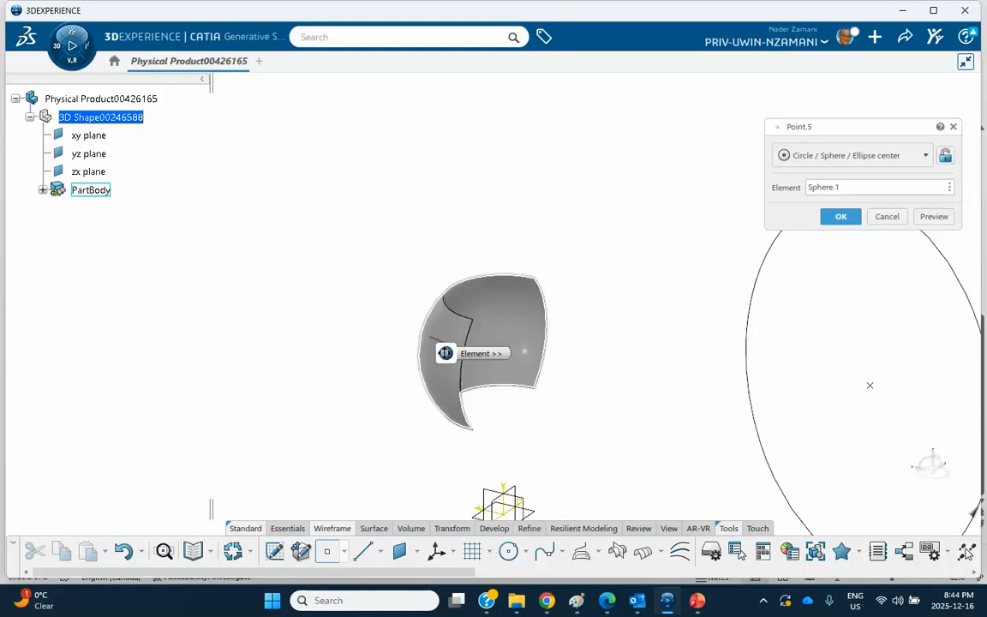
drag(444, 352, 289, 247)
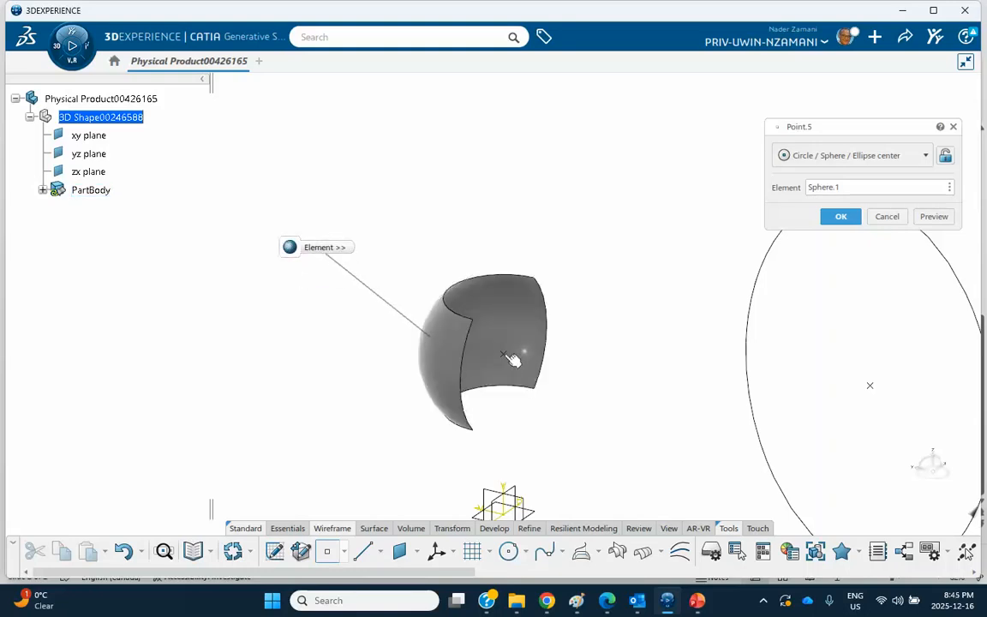
click(844, 216)
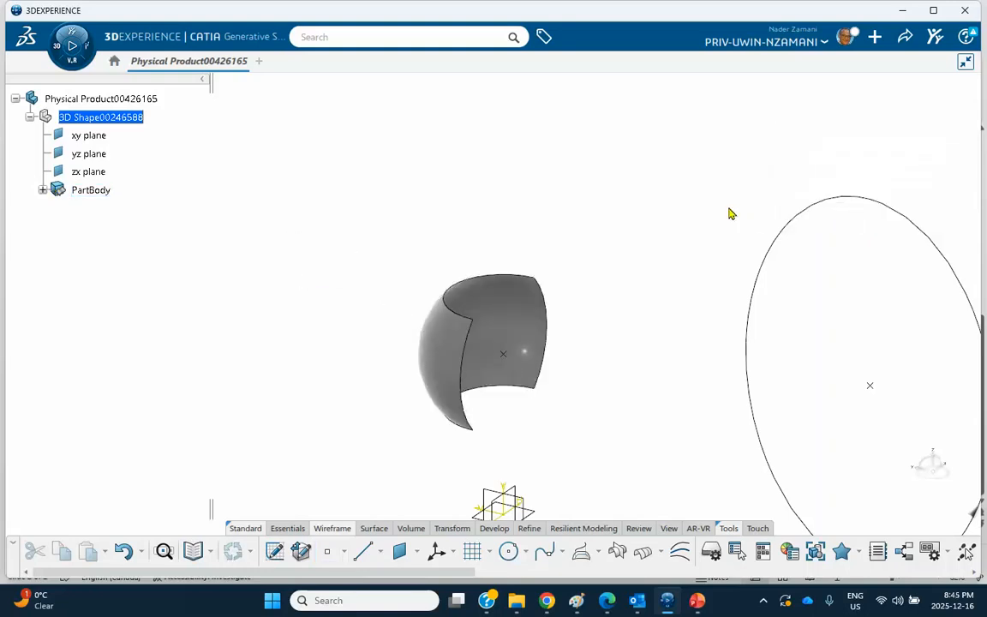